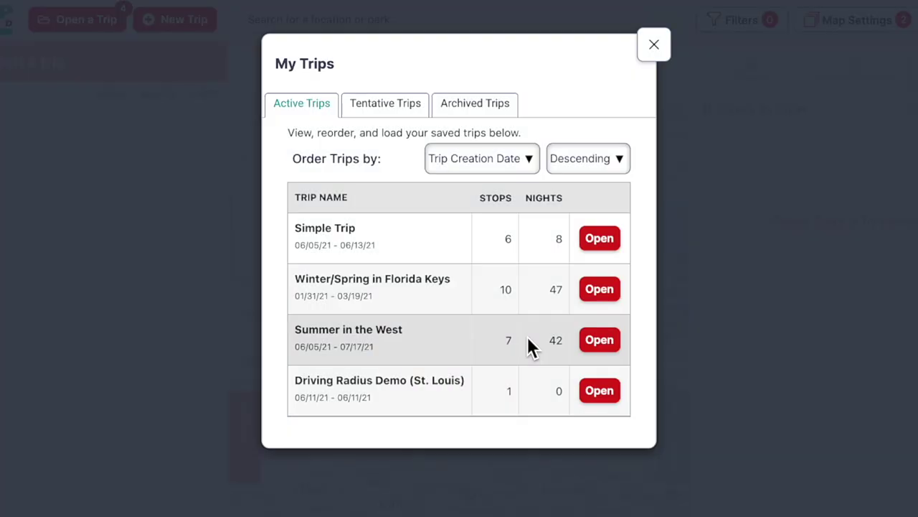
- Open the saved Driving Radius Demo (St. Louis) trip from My Trips
{"action": "left_click", "coordinate": [599, 391]}
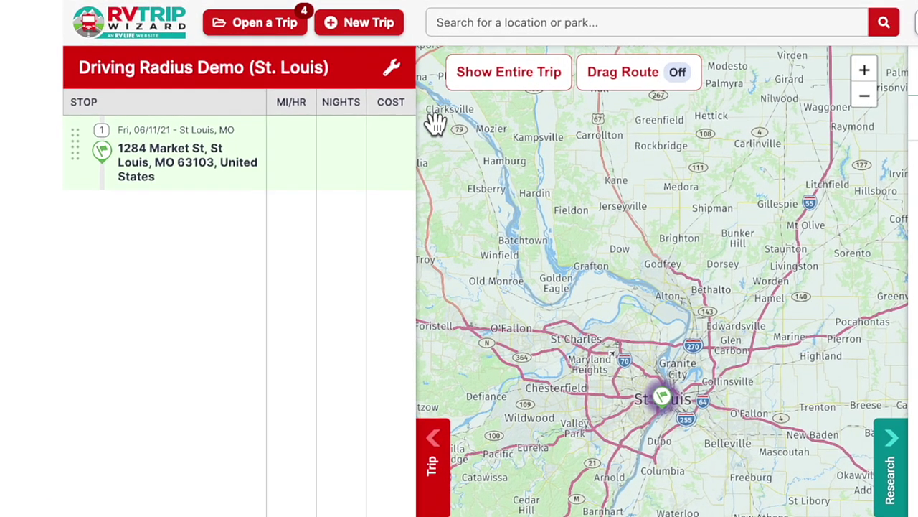
- Check the trip's Routing & Driving settings, then bring up the Map Display & Layers panel
{"action": "left_click", "coordinate": [395, 82]}
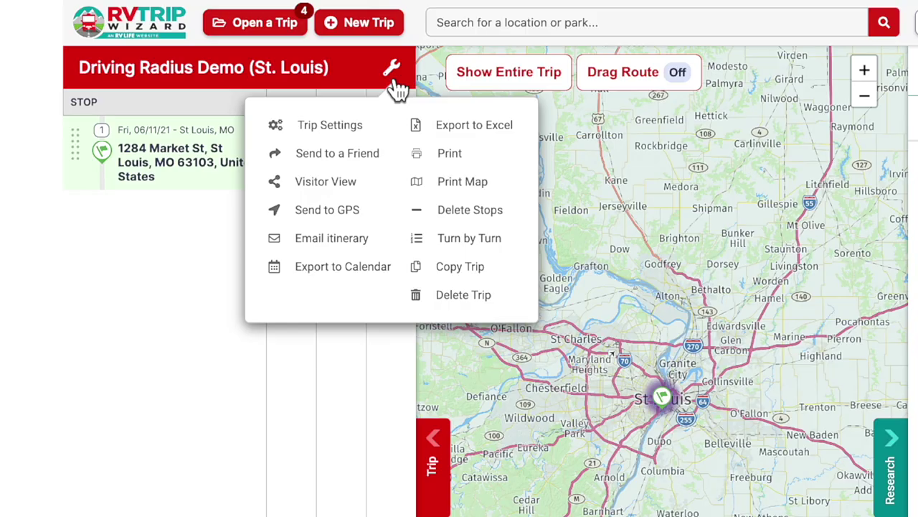
{"action": "left_click", "coordinate": [386, 136]}
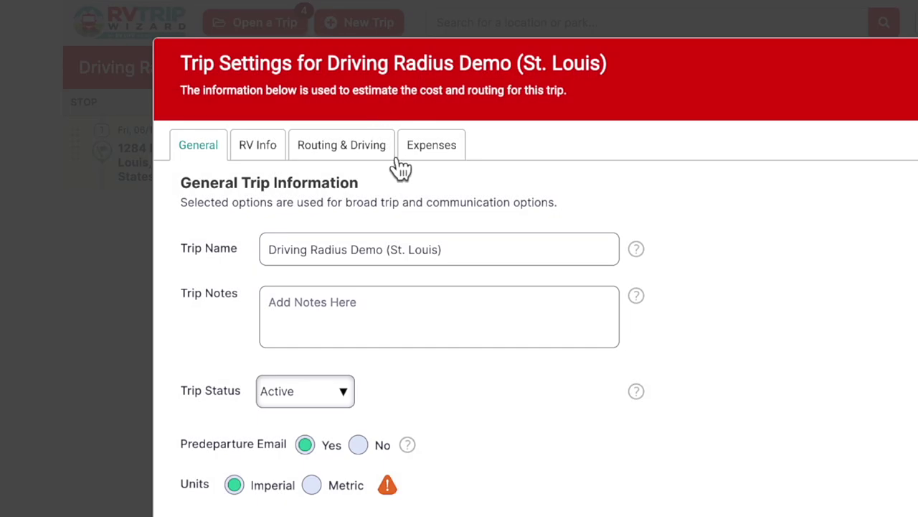
{"action": "left_click", "coordinate": [363, 147]}
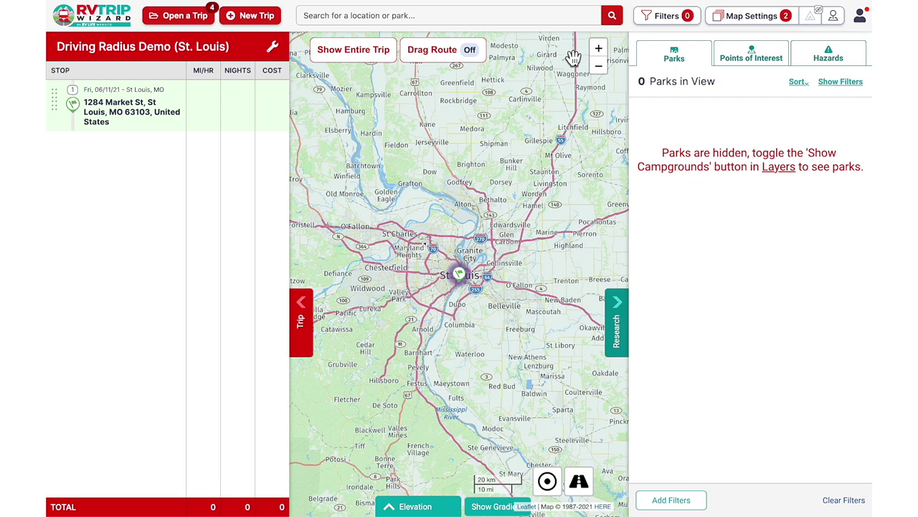
{"action": "left_click", "coordinate": [740, 20]}
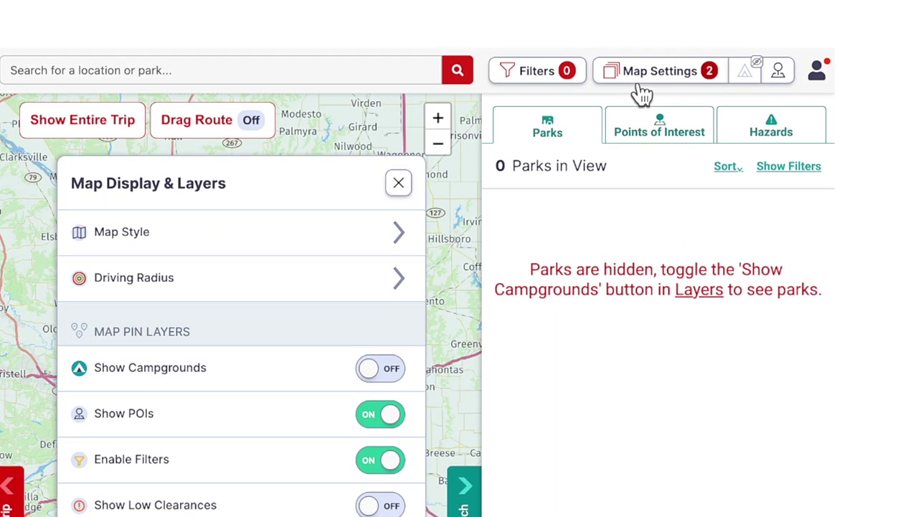
- Review the Driving Radius ring options and the linked trip settings, then close them
{"action": "left_click", "coordinate": [405, 289]}
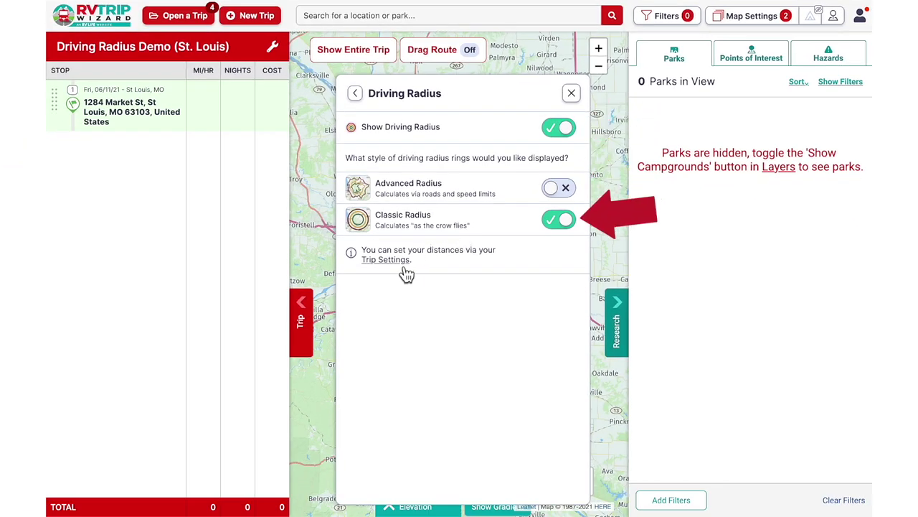
{"action": "left_click", "coordinate": [399, 262]}
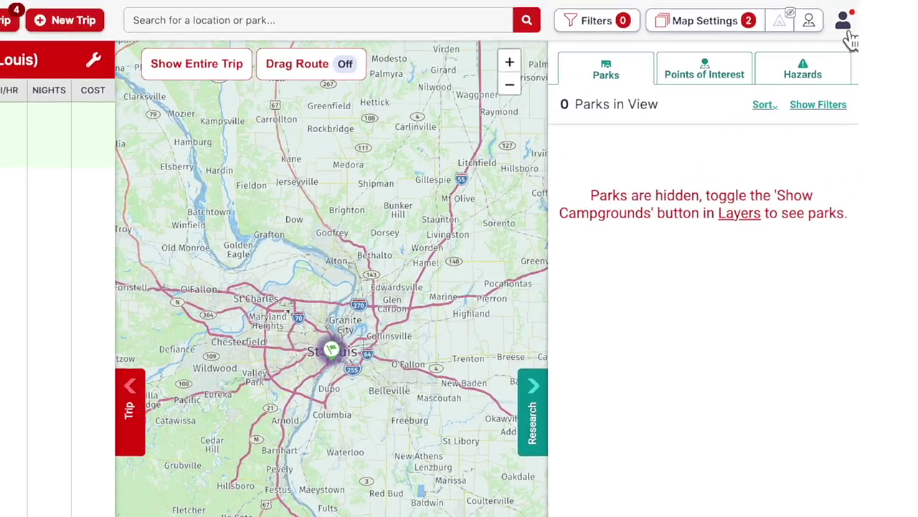
{"action": "left_click", "coordinate": [872, 21]}
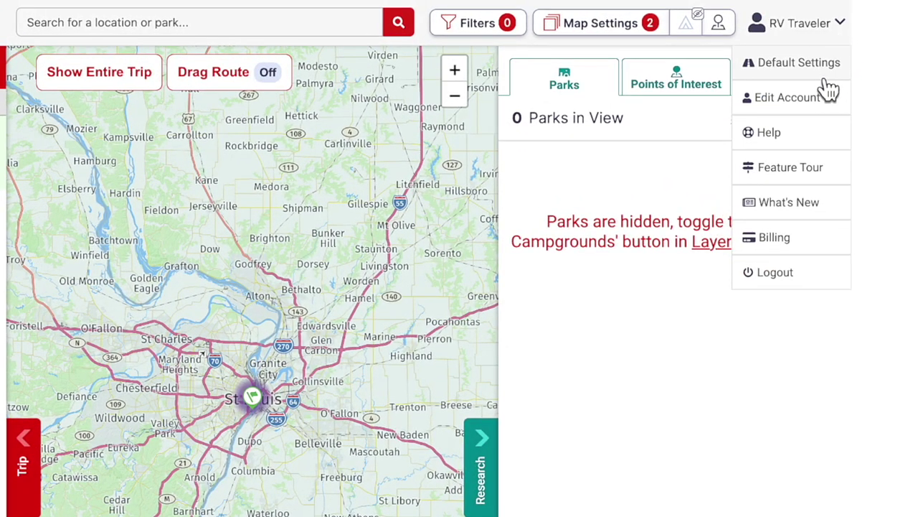
{"action": "left_click", "coordinate": [818, 70]}
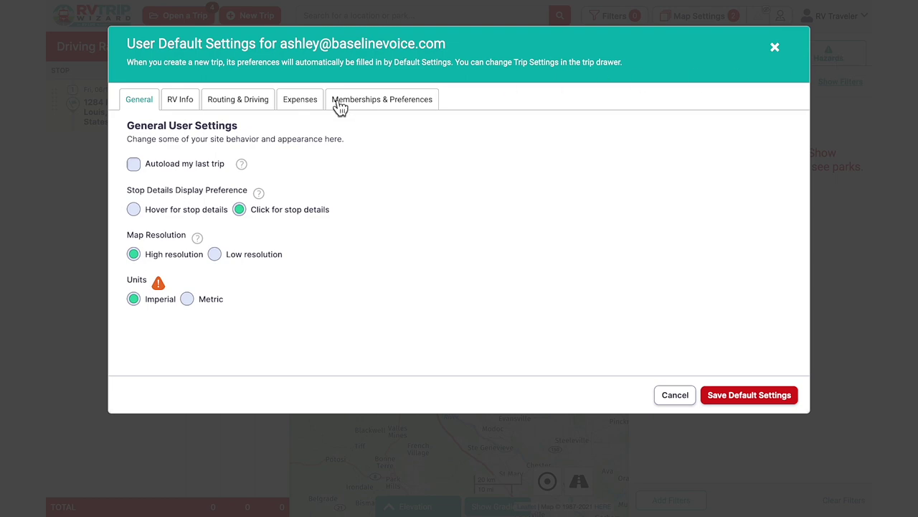
{"action": "left_click", "coordinate": [74, 133]}
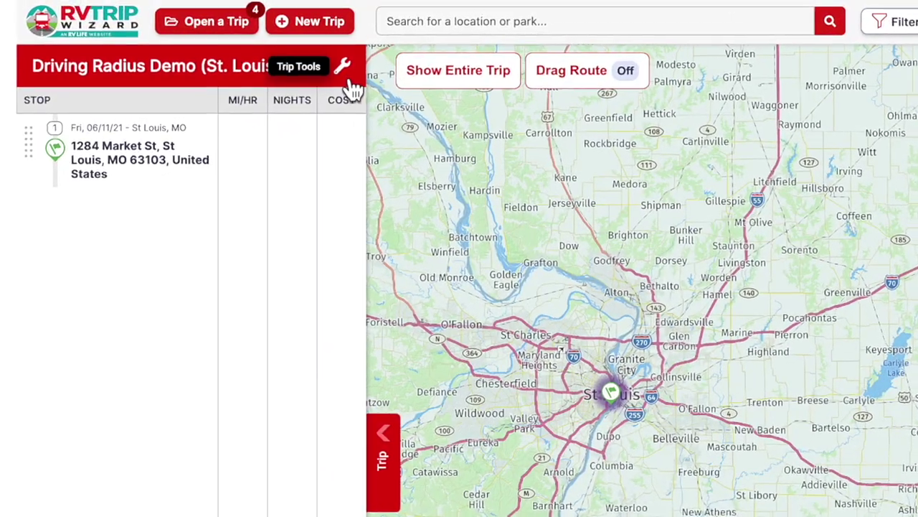
- Keep Use My Average Driving Speed and change the average speed from 50 to 55 mph
{"action": "left_click", "coordinate": [277, 56]}
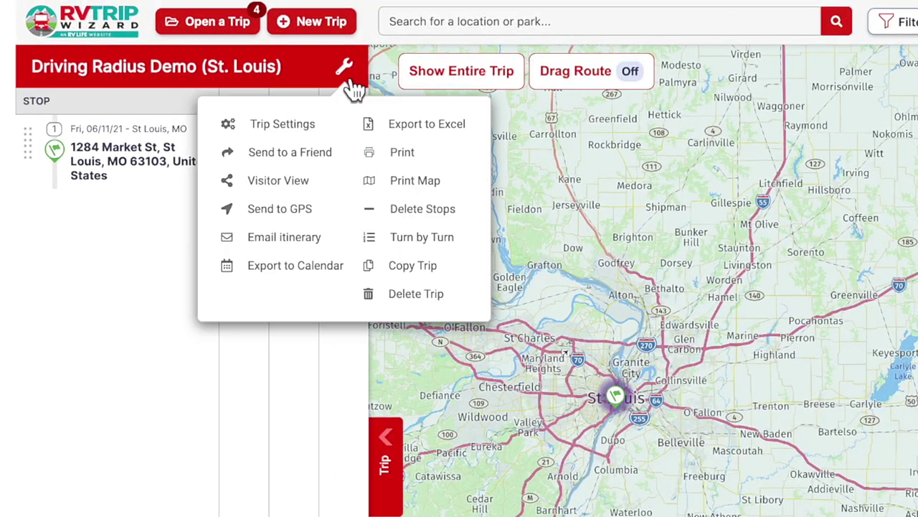
{"action": "left_click", "coordinate": [338, 138]}
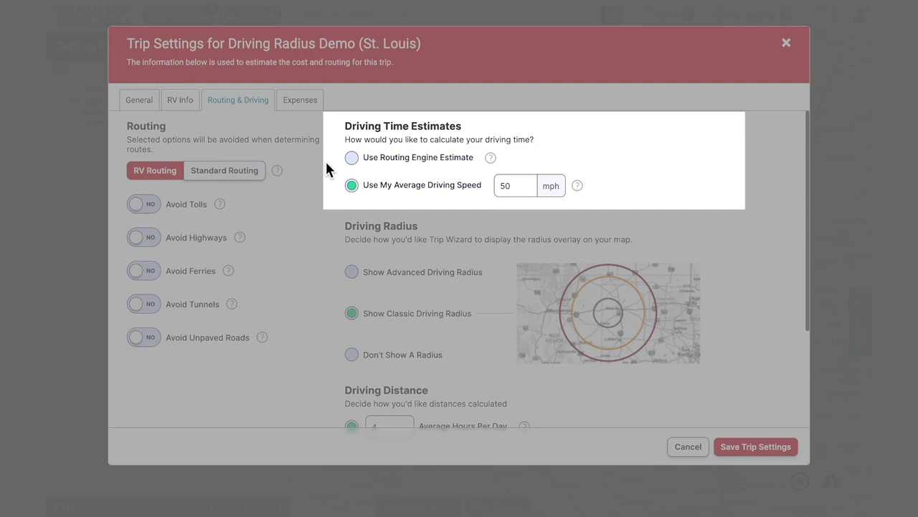
{"action": "left_click", "coordinate": [352, 159]}
{"action": "left_click", "coordinate": [356, 191]}
{"action": "left_click", "coordinate": [516, 192]}
{"action": "key", "text": "BackSpace"}
{"action": "key", "text": "BackSpace"}
{"action": "type", "text": "55"}
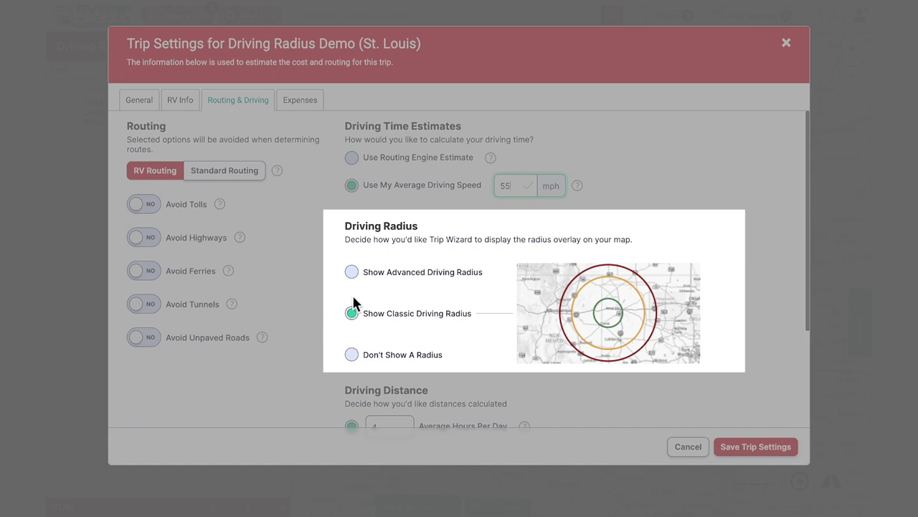
{"action": "left_click", "coordinate": [353, 273]}
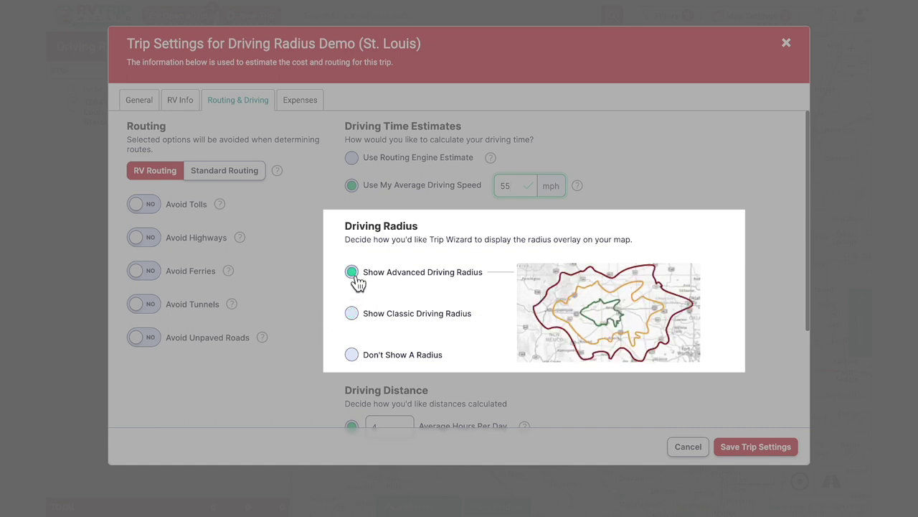
{"action": "left_click", "coordinate": [357, 320]}
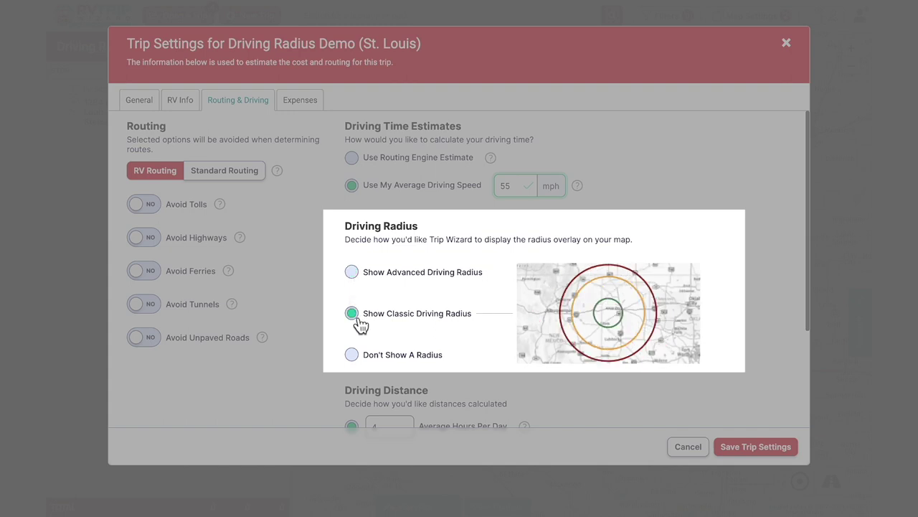
{"action": "left_click", "coordinate": [354, 278]}
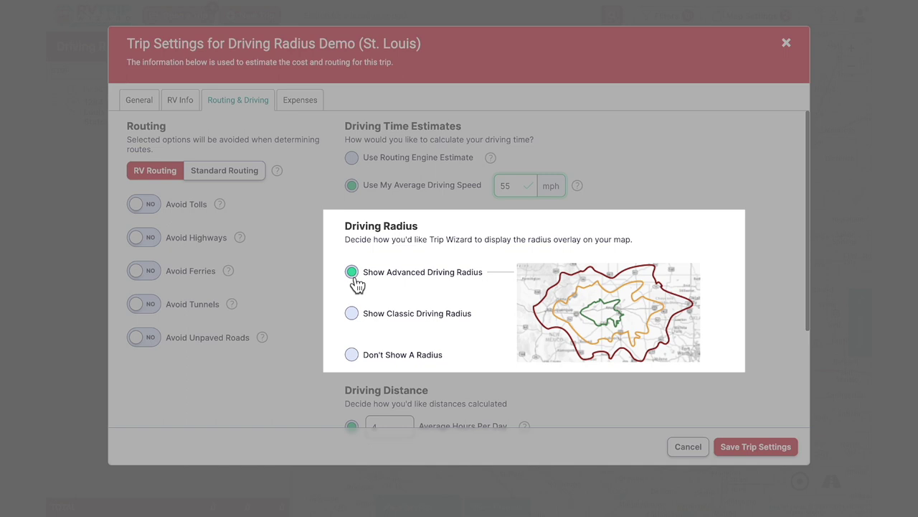
{"action": "left_click", "coordinate": [354, 360]}
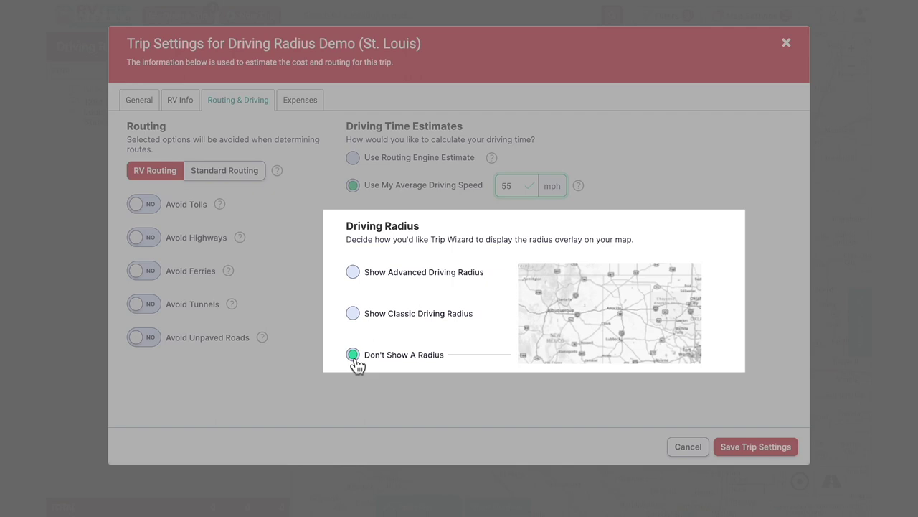
{"action": "left_click", "coordinate": [355, 317]}
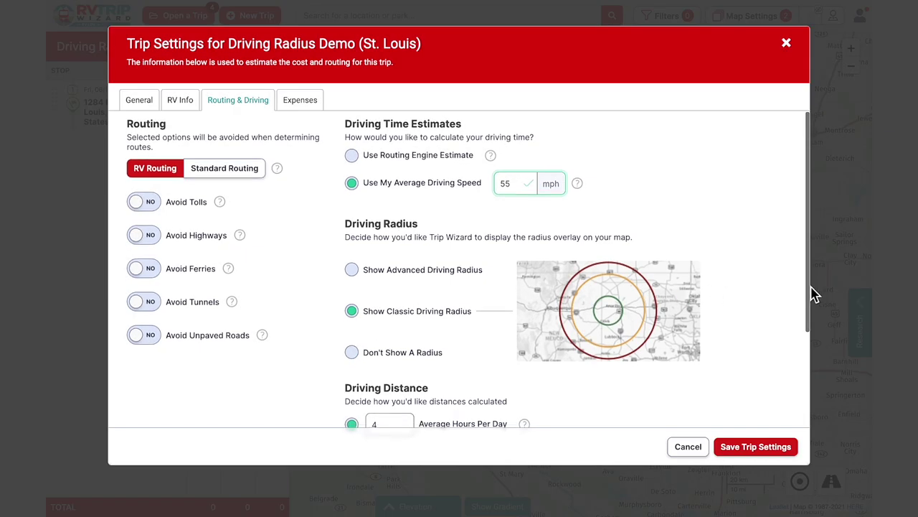
{"action": "left_click_drag", "start_coordinate": [813, 293], "coordinate": [809, 425]}
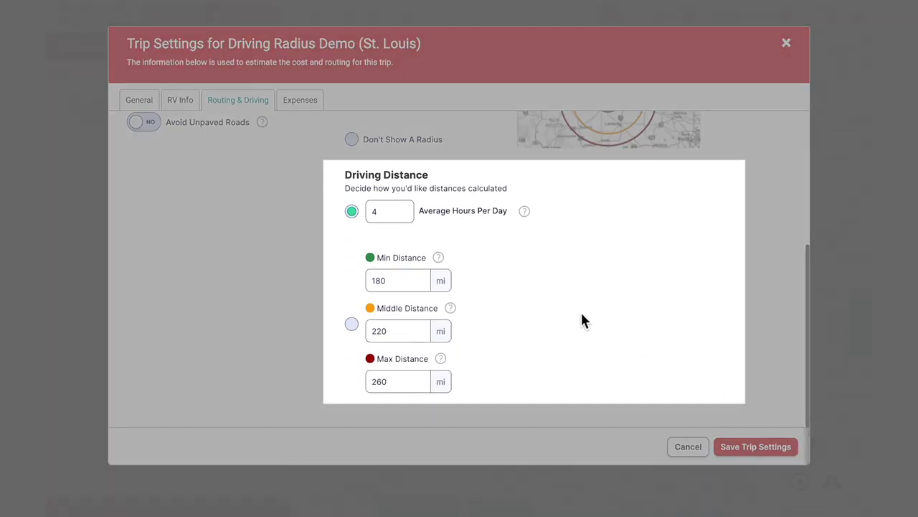
- Change Average Hours Per Day from 4 to 6 and save the trip settings
{"action": "left_click", "coordinate": [381, 213]}
{"action": "key", "text": "BackSpace"}
{"action": "type", "text": "6"}
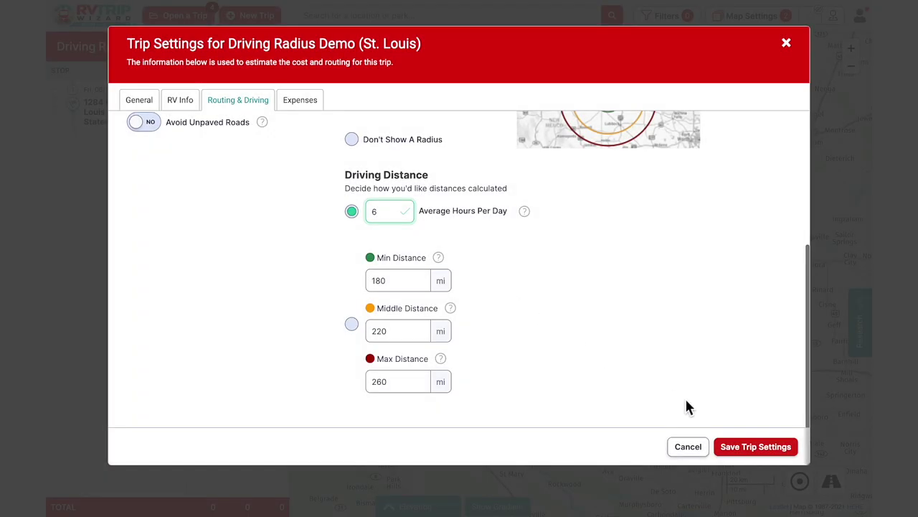
{"action": "left_click", "coordinate": [757, 447]}
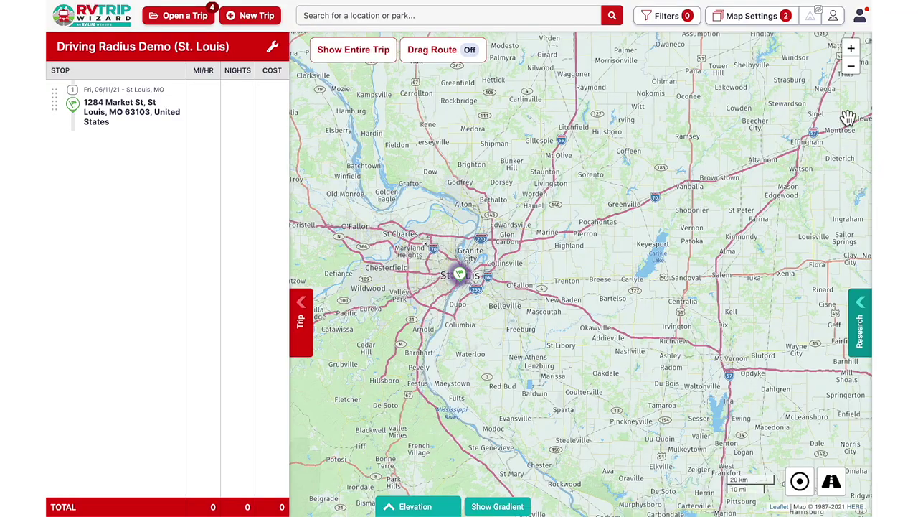
- Turn on Advanced Radius so St. Louis shows a road-based ring instead of the circle
{"action": "left_click", "coordinate": [851, 68]}
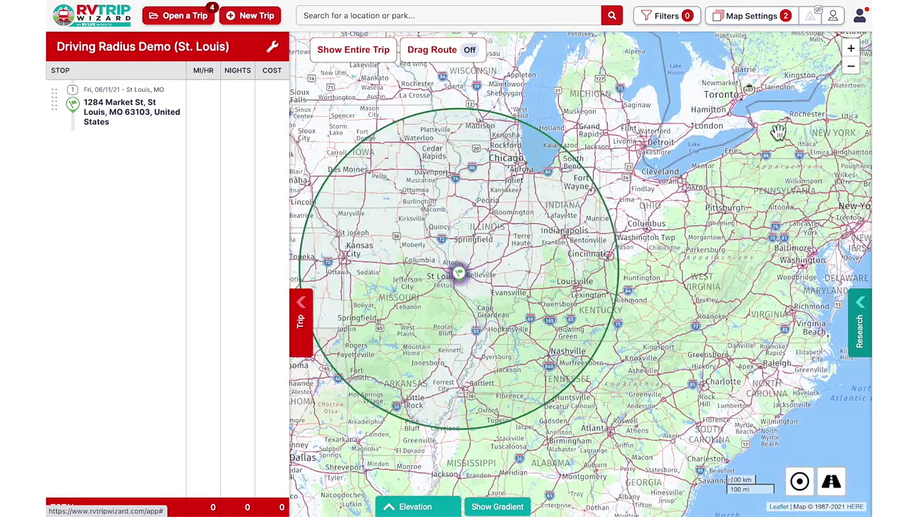
{"action": "left_click_drag", "start_coordinate": [515, 288], "coordinate": [638, 292]}
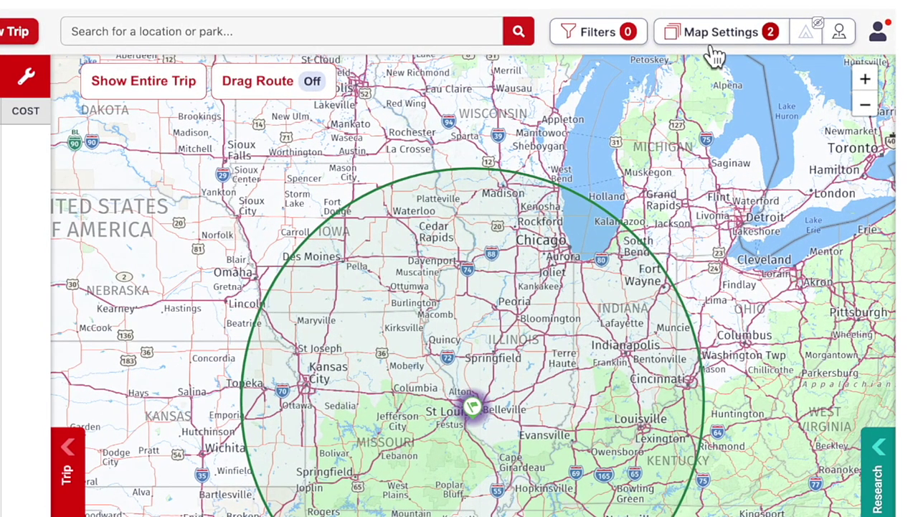
{"action": "left_click", "coordinate": [751, 16]}
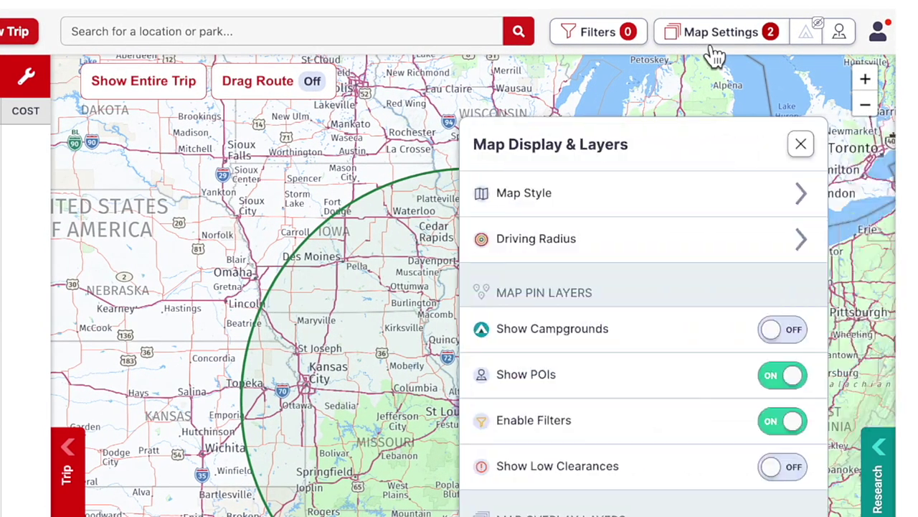
{"action": "left_click", "coordinate": [689, 239]}
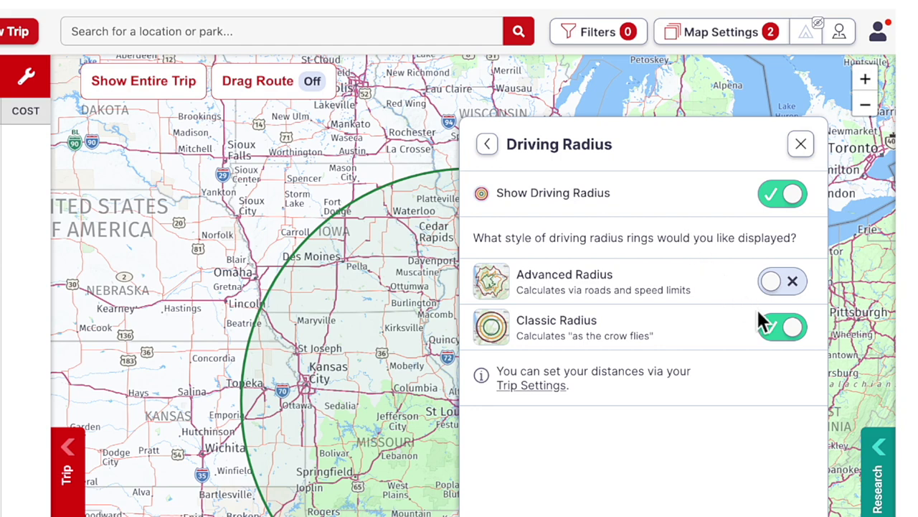
{"action": "left_click", "coordinate": [785, 292]}
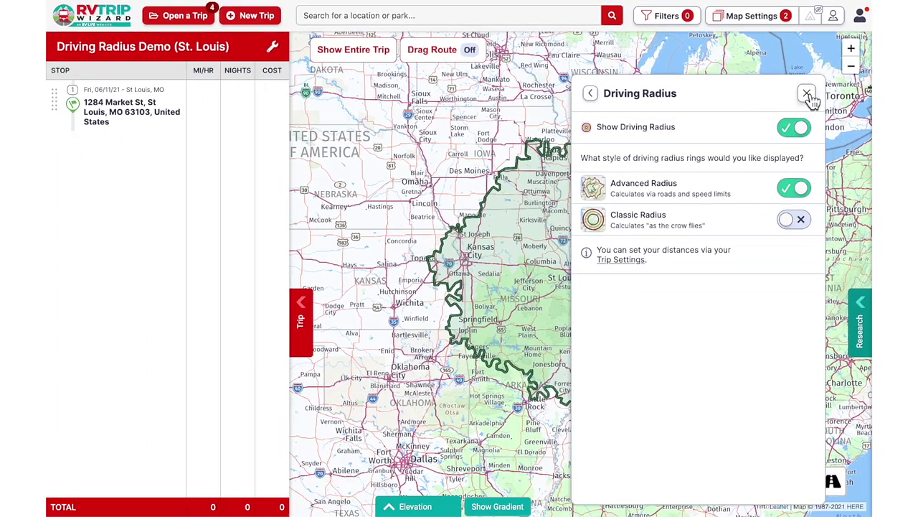
{"action": "left_click", "coordinate": [800, 142]}
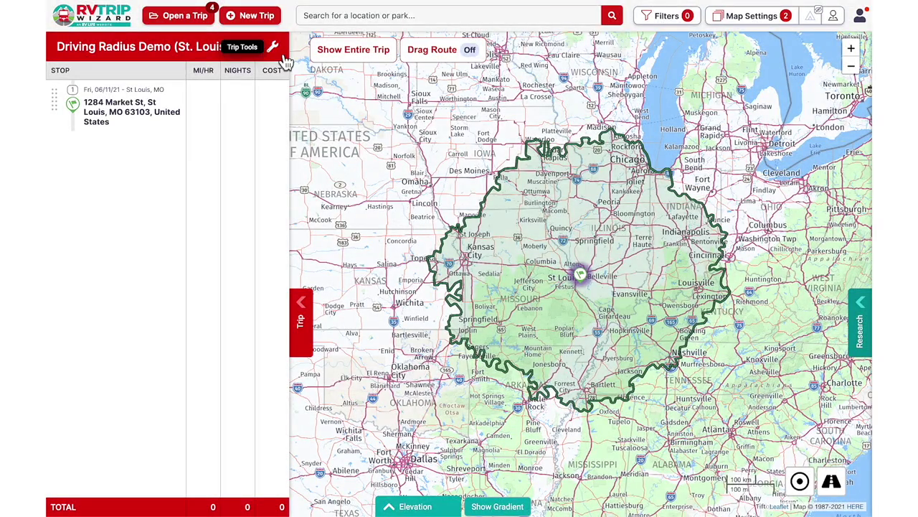
- Save trip settings with Show Advanced Driving Radius and 6 average hours per day
{"action": "left_click", "coordinate": [282, 57]}
{"action": "left_click", "coordinate": [260, 87]}
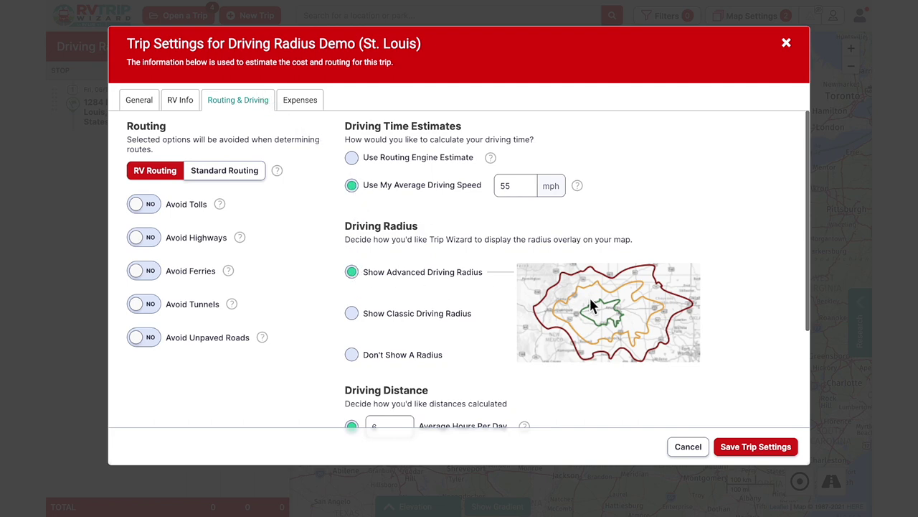
{"action": "left_click_drag", "start_coordinate": [810, 324], "coordinate": [804, 420]}
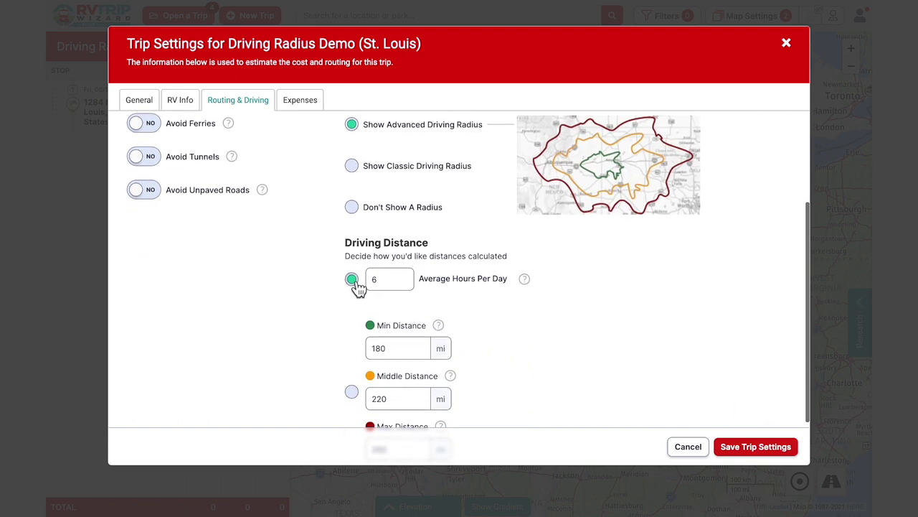
{"action": "left_click", "coordinate": [756, 445]}
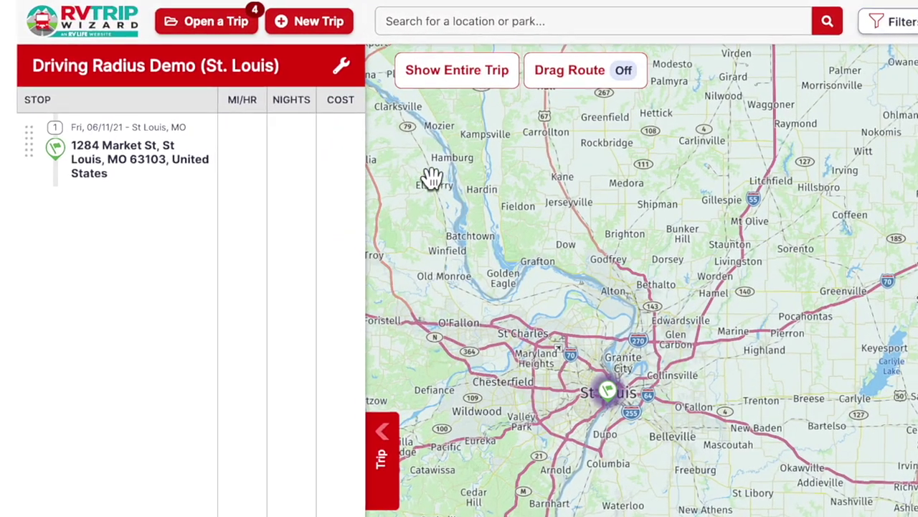
- Switch the driving radius from average hours to set mileage distances in Trip Settings
{"action": "left_click", "coordinate": [348, 78]}
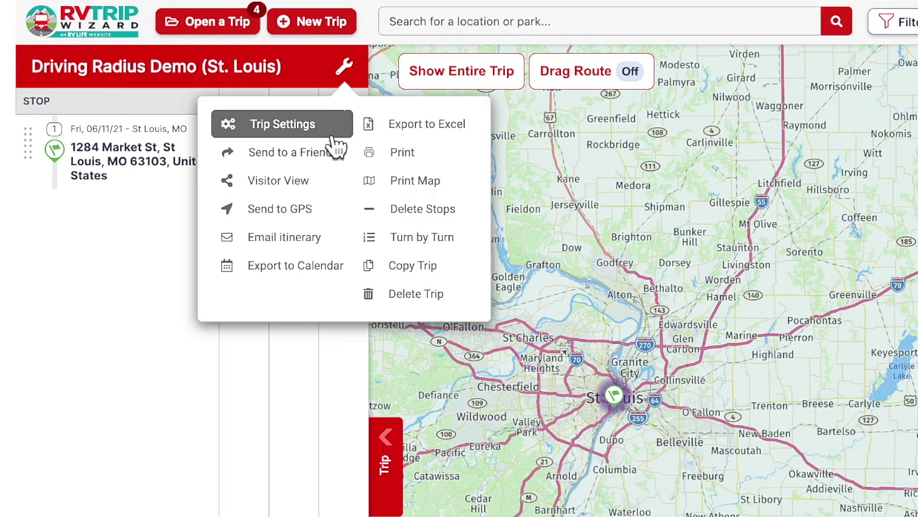
{"action": "left_click", "coordinate": [328, 123]}
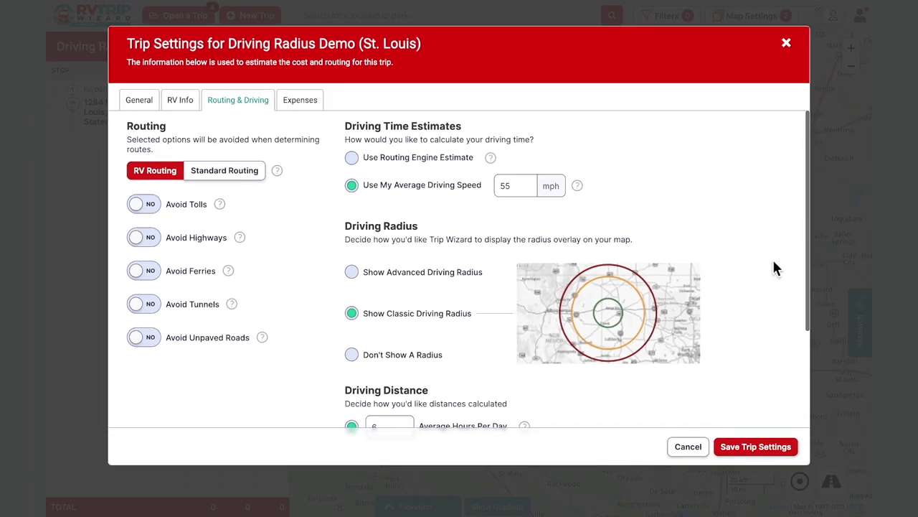
{"action": "scroll", "coordinate": [754, 287], "scroll_direction": "down", "scroll_amount": 3}
{"action": "left_click_drag", "start_coordinate": [818, 369], "coordinate": [816, 410]}
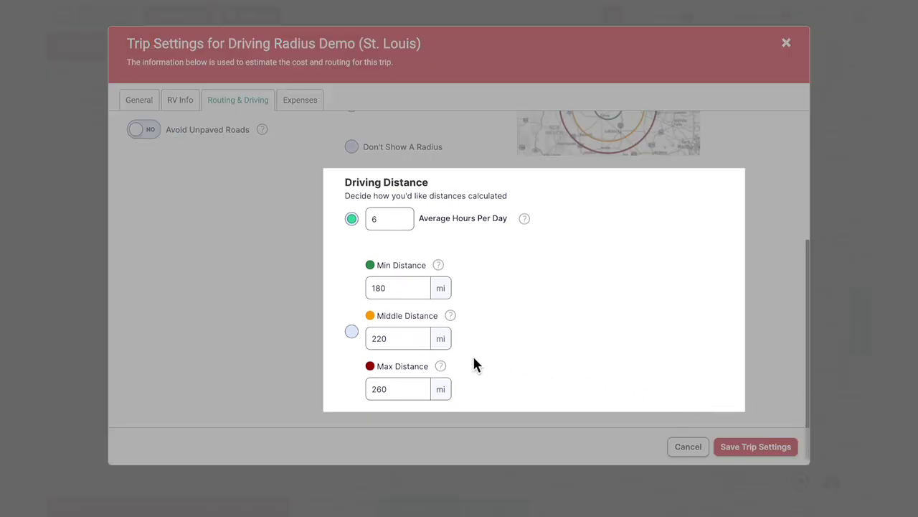
{"action": "left_click", "coordinate": [351, 332]}
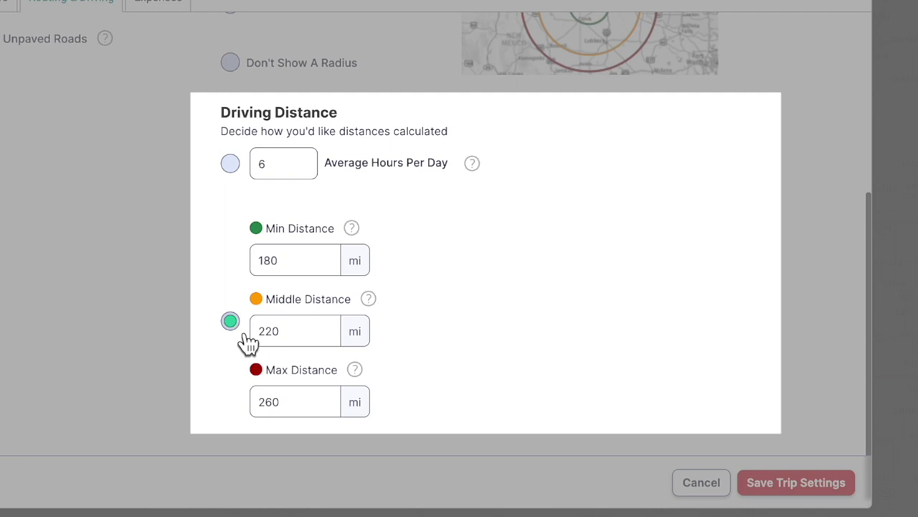
- Enter Min 250 and Max 350 miles, adjust Middle to 300, and save the settings
{"action": "left_click", "coordinate": [300, 271]}
{"action": "key", "text": "BackSpace"}
{"action": "key", "text": "BackSpace"}
{"action": "key", "text": "BackSpace"}
{"action": "type", "text": "250"}
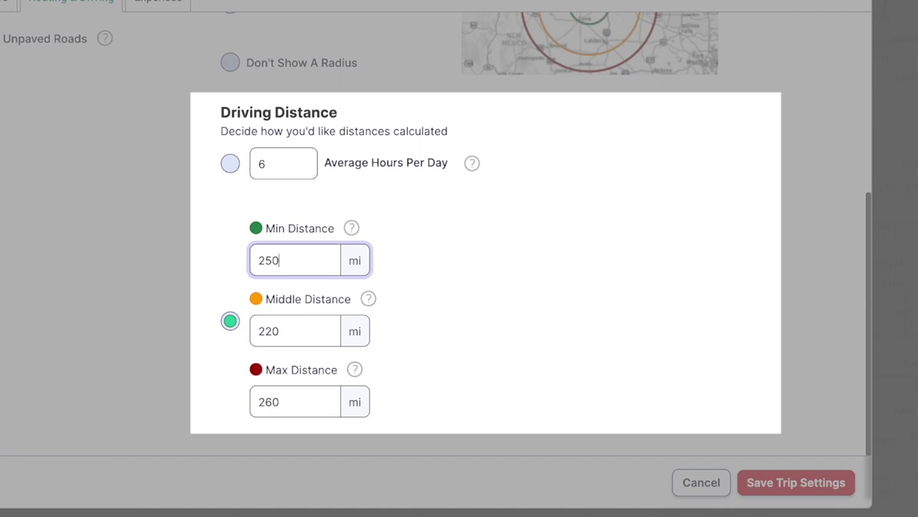
{"action": "left_click", "coordinate": [303, 404]}
{"action": "key", "text": "BackSpace"}
{"action": "key", "text": "BackSpace"}
{"action": "key", "text": "BackSpace"}
{"action": "type", "text": "350"}
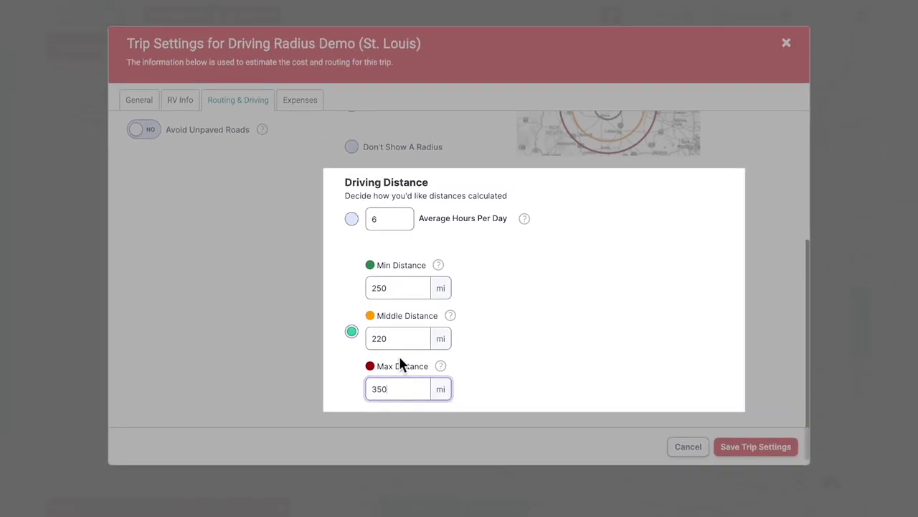
{"action": "left_click", "coordinate": [296, 339]}
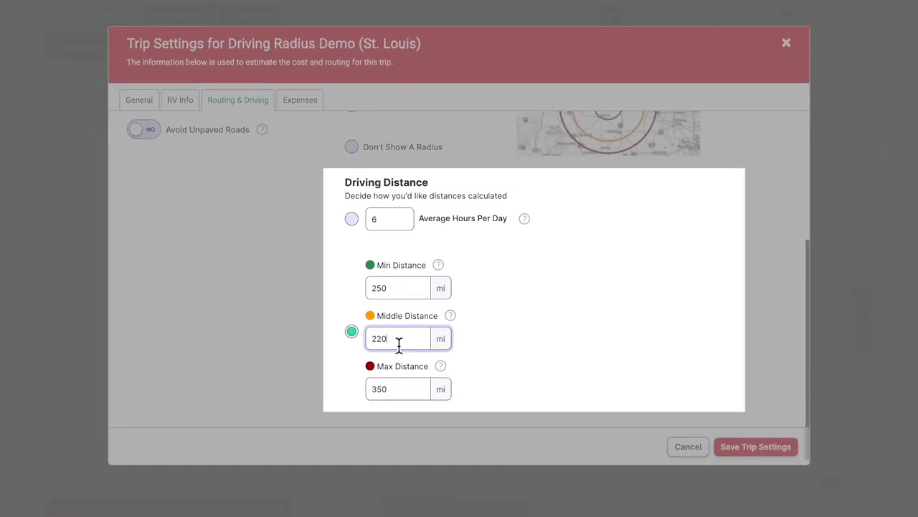
{"action": "key", "text": "BackSpace"}
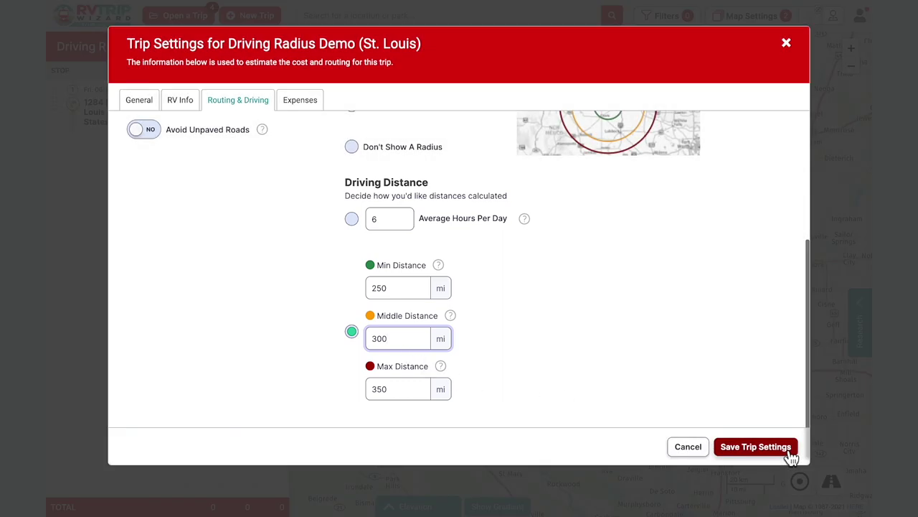
{"action": "left_click", "coordinate": [755, 446]}
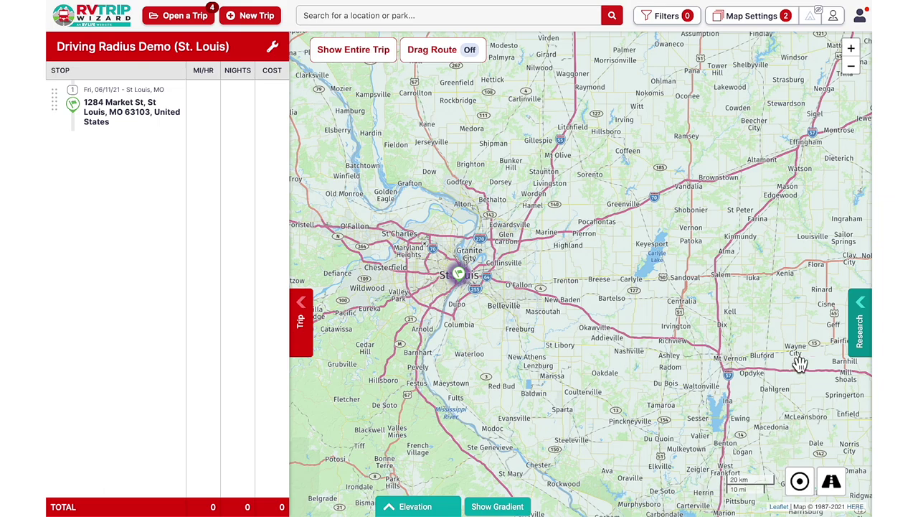
{"action": "left_click", "coordinate": [851, 66]}
- Show the three St. Louis rings as road-based Advanced Radius outlines instead of circles
{"action": "left_click", "coordinate": [850, 68]}
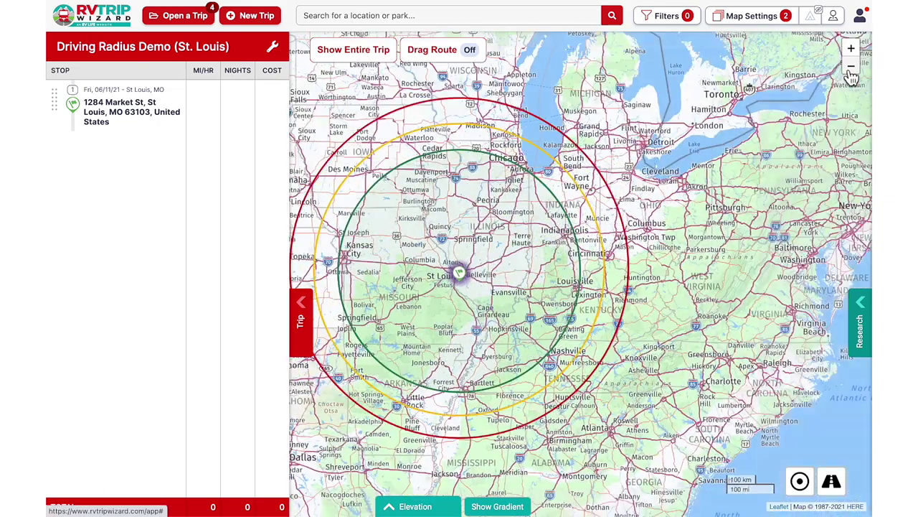
{"action": "left_click_drag", "start_coordinate": [518, 260], "coordinate": [606, 258]}
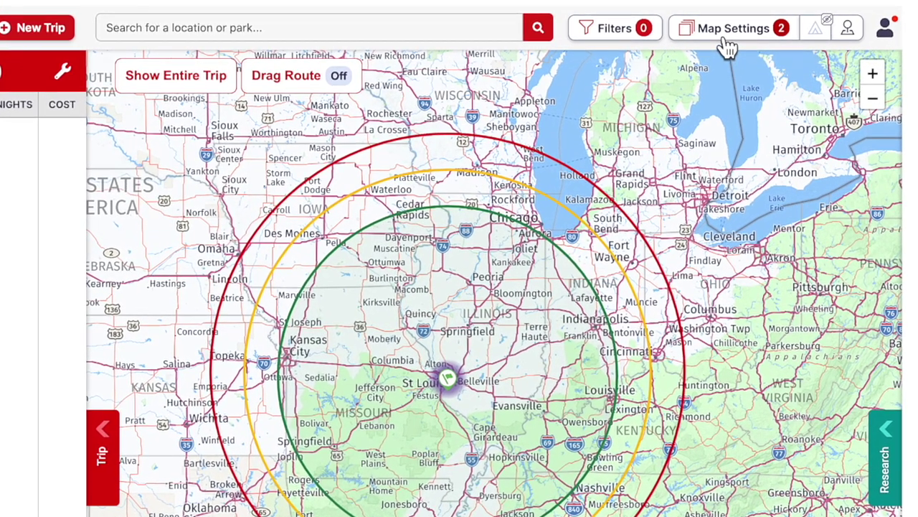
{"action": "left_click", "coordinate": [746, 22]}
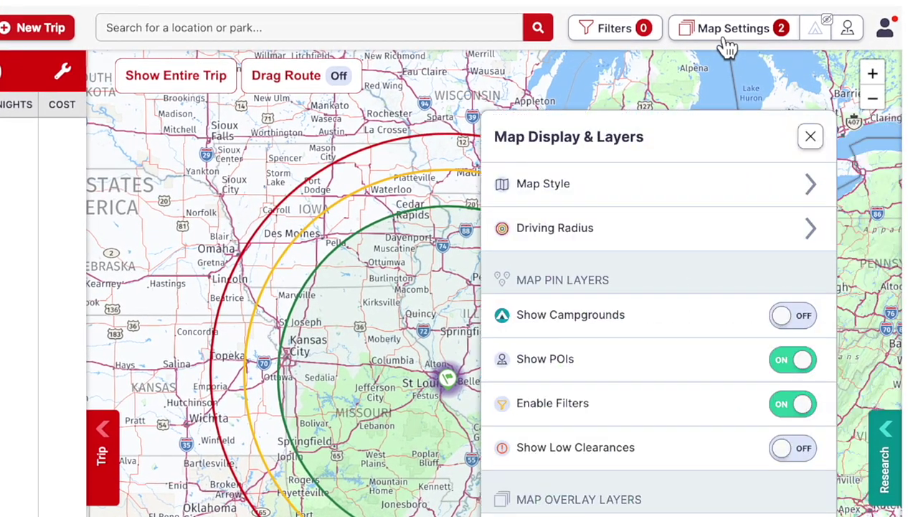
{"action": "left_click", "coordinate": [691, 228]}
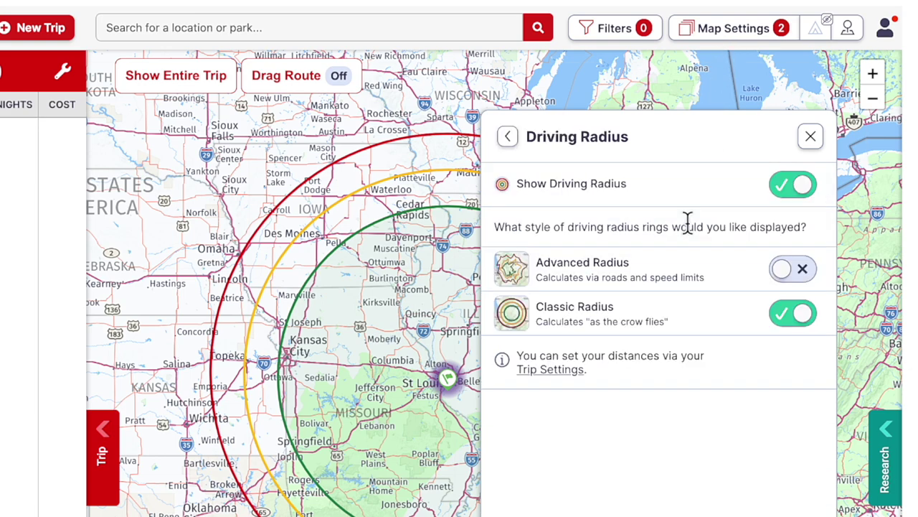
{"action": "left_click", "coordinate": [795, 268]}
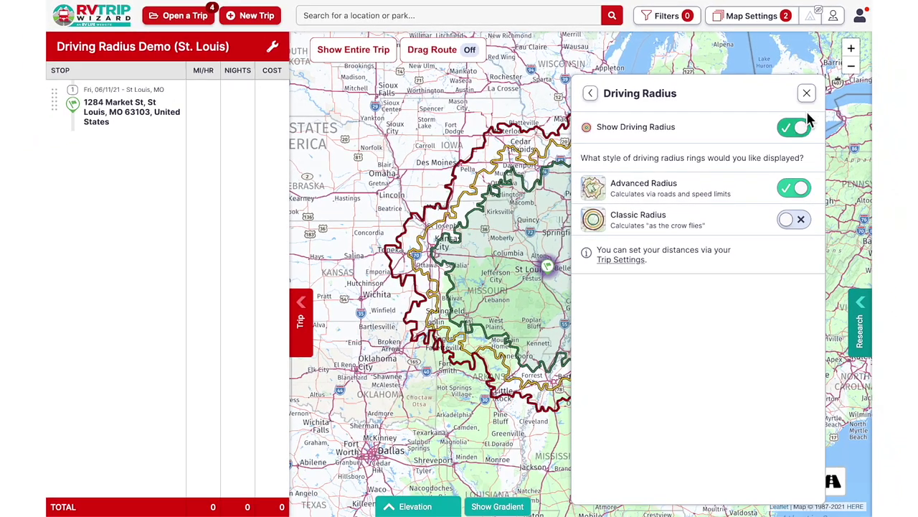
{"action": "left_click", "coordinate": [813, 127]}
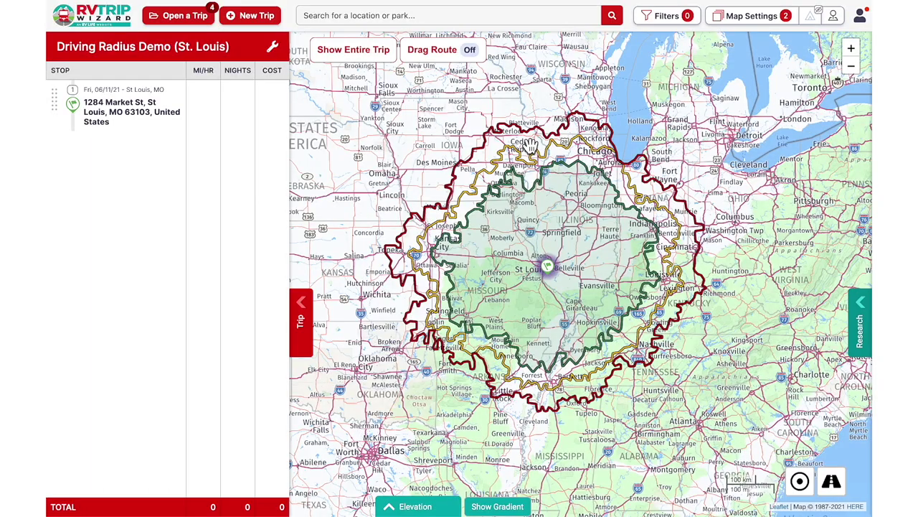
{"action": "left_click", "coordinate": [273, 49]}
- In Trip Settings, toggle Classic radius and then reselect the Advanced driving radius
{"action": "left_click", "coordinate": [264, 97]}
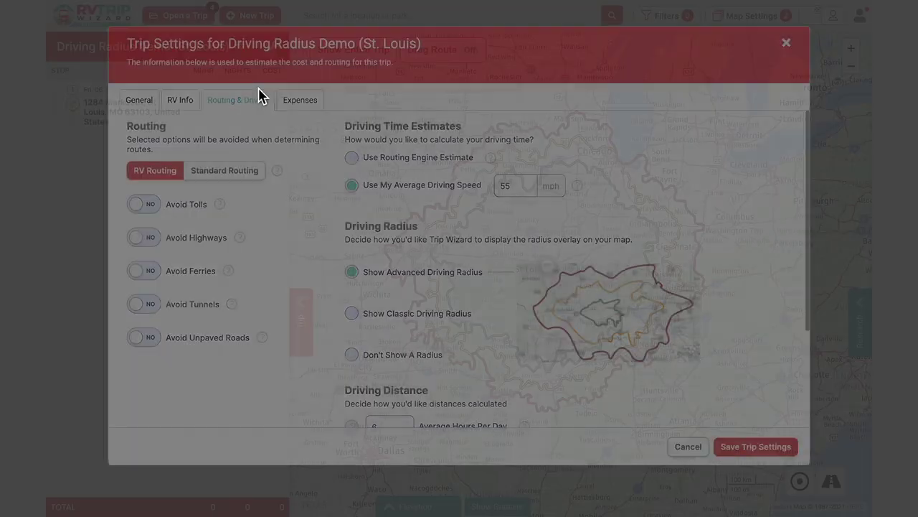
{"action": "left_click_drag", "start_coordinate": [808, 185], "coordinate": [802, 351]}
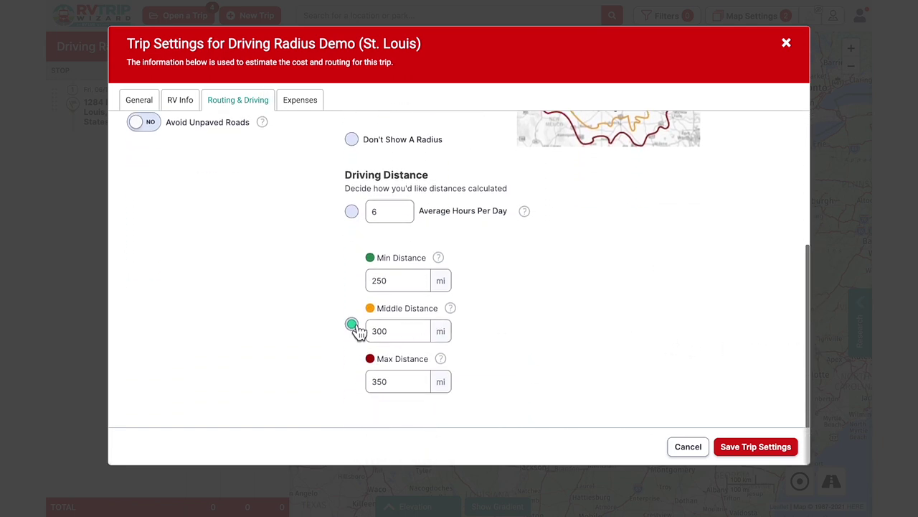
{"action": "scroll", "coordinate": [356, 330], "scroll_direction": "up", "scroll_amount": 5}
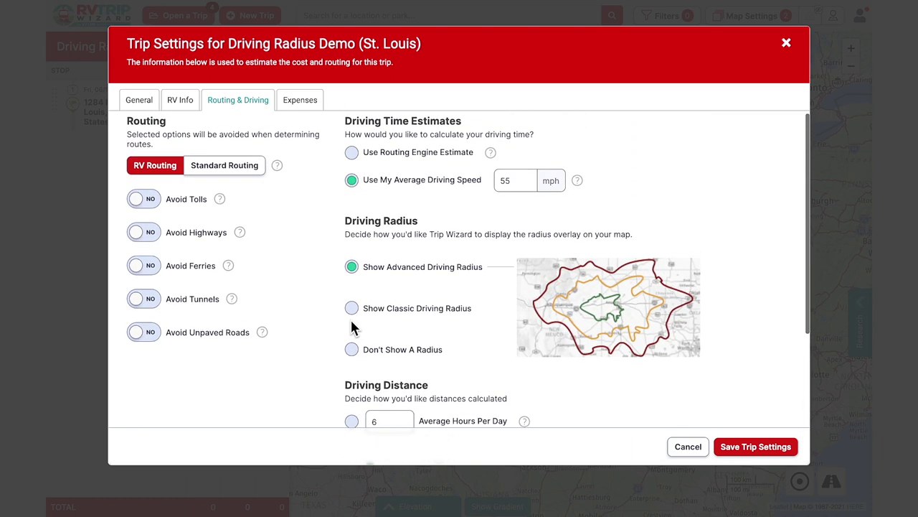
{"action": "left_click", "coordinate": [353, 307]}
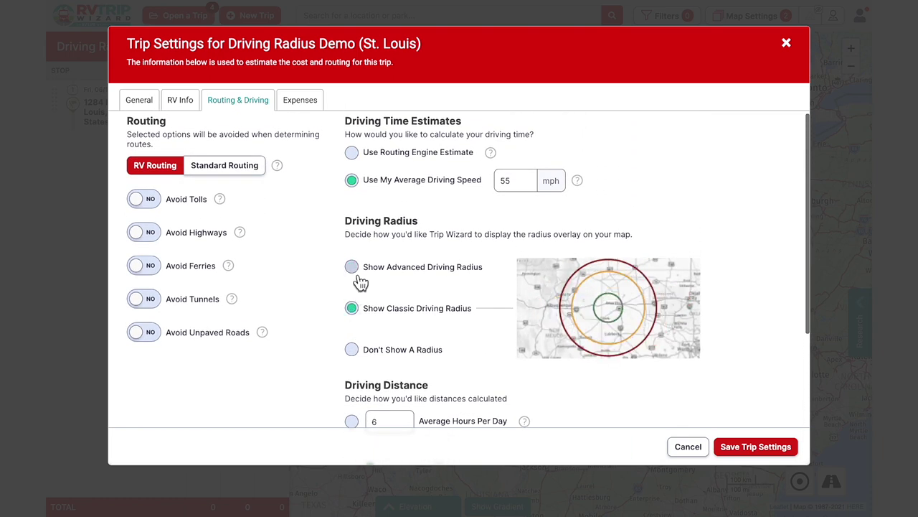
{"action": "left_click", "coordinate": [358, 277]}
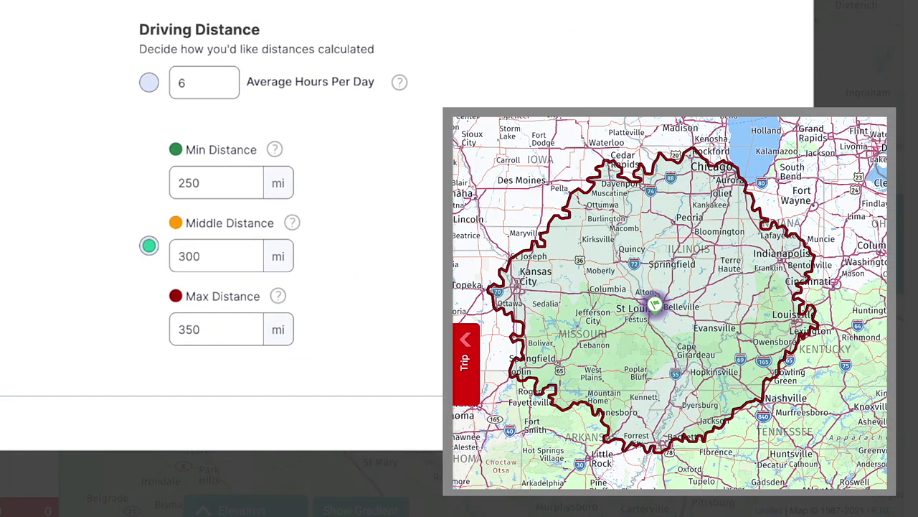
- Set Min Distance to 300 miles and Middle and Max Distance to 350 miles
{"action": "left_click", "coordinate": [229, 184]}
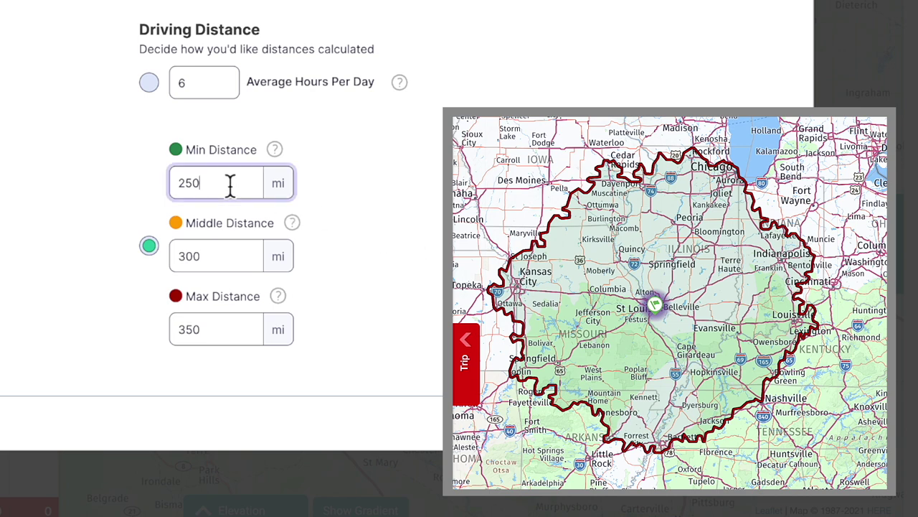
{"action": "key", "text": "BackSpace"}
{"action": "key", "text": "BackSpace"}
{"action": "key", "text": "BackSpace"}
{"action": "type", "text": "30"}
{"action": "left_click", "coordinate": [240, 333]}
{"action": "key", "text": "BackSpace"}
{"action": "key", "text": "BackSpace"}
{"action": "key", "text": "BackSpace"}
{"action": "type", "text": "300"}
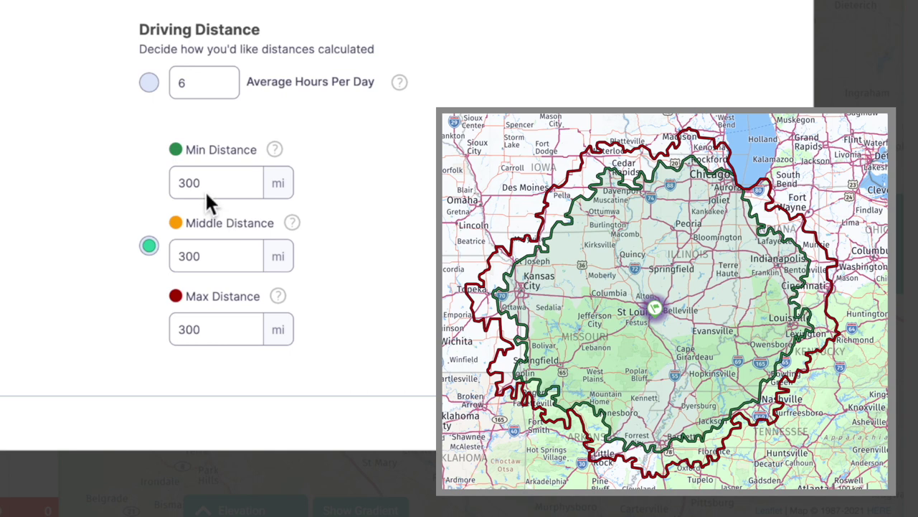
{"action": "left_click", "coordinate": [218, 259]}
{"action": "key", "text": "BackSpace"}
{"action": "key", "text": "BackSpace"}
{"action": "type", "text": "50"}
{"action": "left_click", "coordinate": [225, 328]}
{"action": "key", "text": "BackSpace"}
{"action": "key", "text": "BackSpace"}
{"action": "type", "text": "50"}
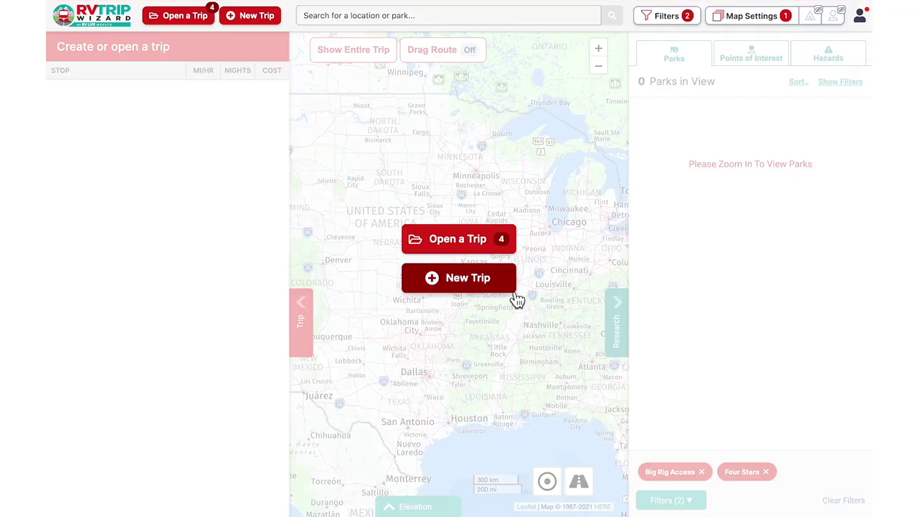
- Create a new trip named 'Driving Radius Demo' departing in July 2021
{"action": "left_click", "coordinate": [512, 294]}
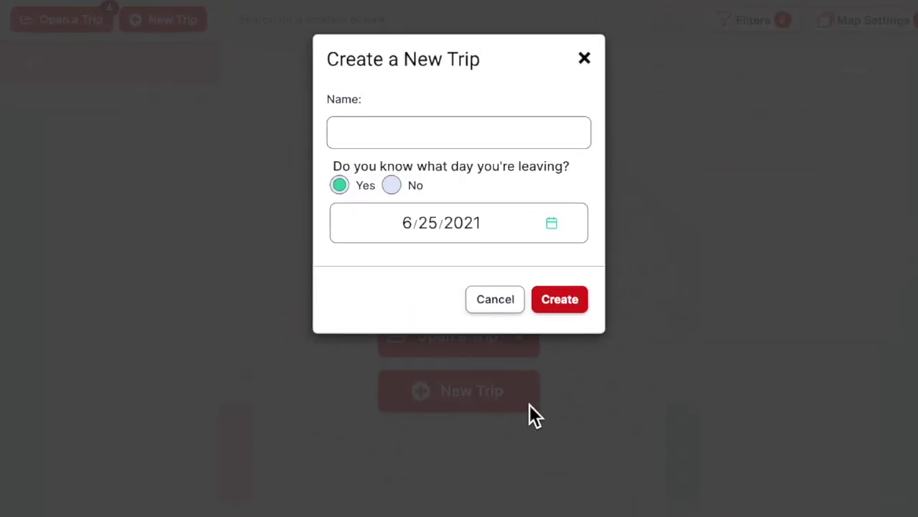
{"action": "left_click", "coordinate": [443, 98]}
{"action": "type", "text": "Driving Radius Demo"}
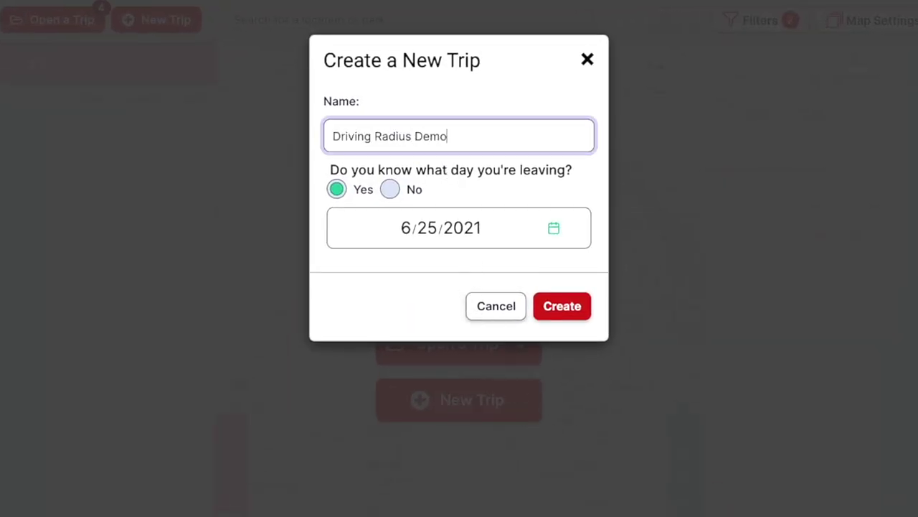
{"action": "left_click", "coordinate": [553, 227]}
{"action": "left_click", "coordinate": [560, 263]}
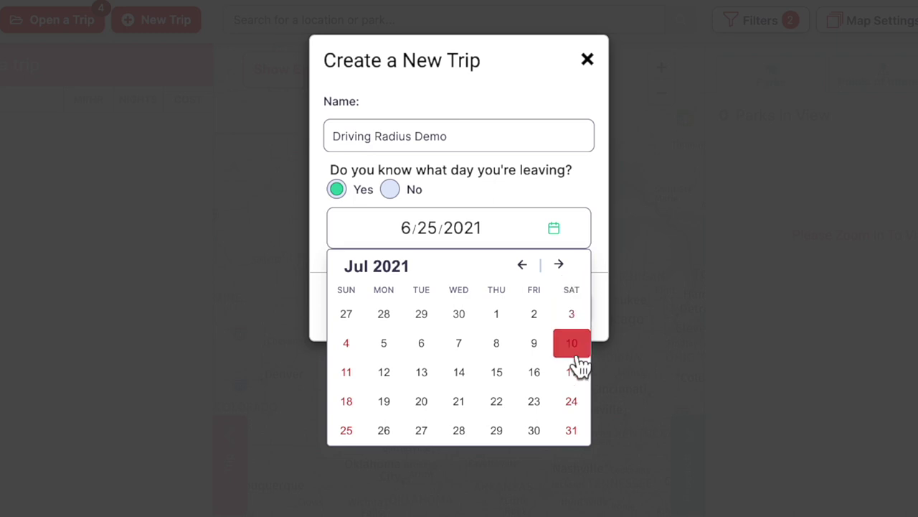
{"action": "left_click", "coordinate": [577, 430]}
{"action": "left_click", "coordinate": [580, 316]}
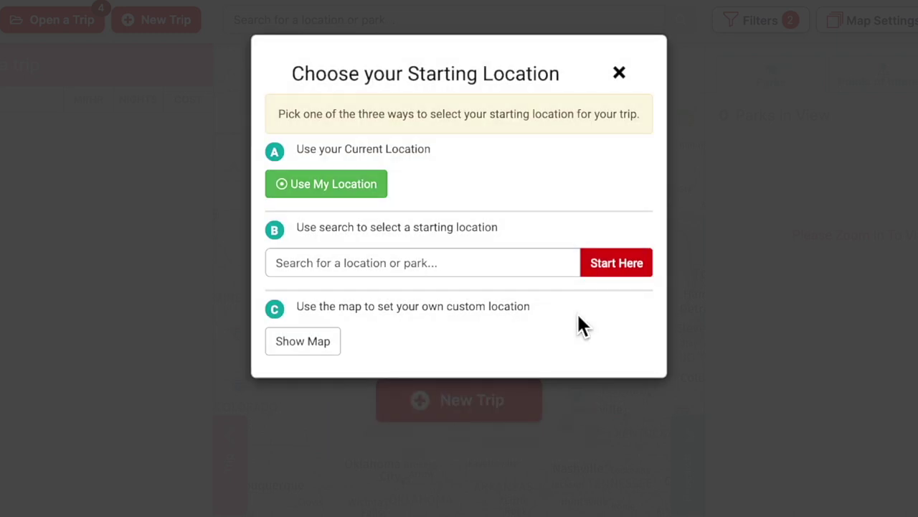
- Start the trip at Fort De Soto Campground
{"action": "left_click", "coordinate": [498, 262]}
{"action": "type", "text": "Fort De Soto Campground"}
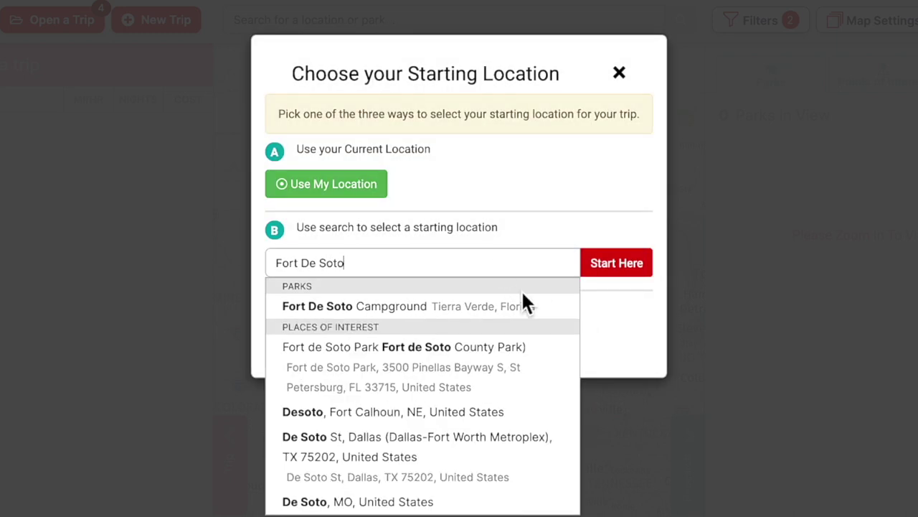
{"action": "left_click", "coordinate": [524, 304]}
{"action": "left_click", "coordinate": [610, 284]}
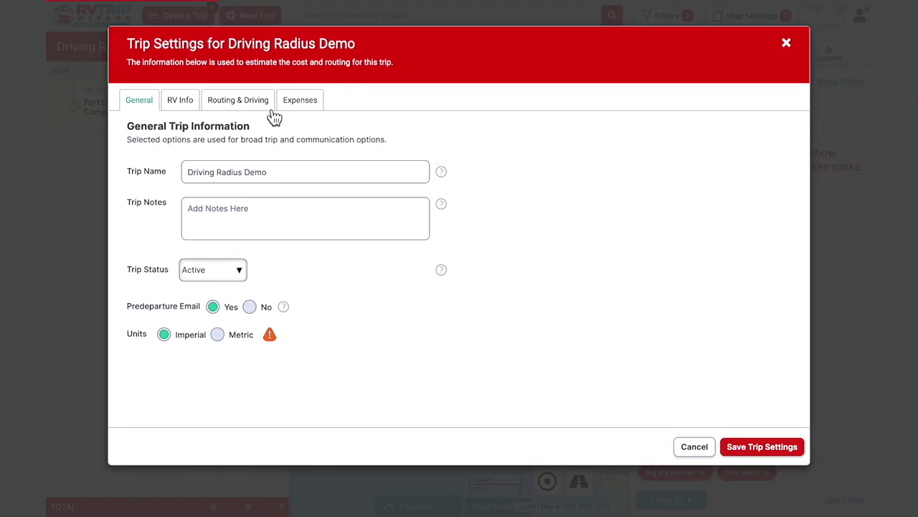
- Choose Show Advanced Driving Radius under Routing & Driving and save the trip settings
{"action": "left_click", "coordinate": [267, 107]}
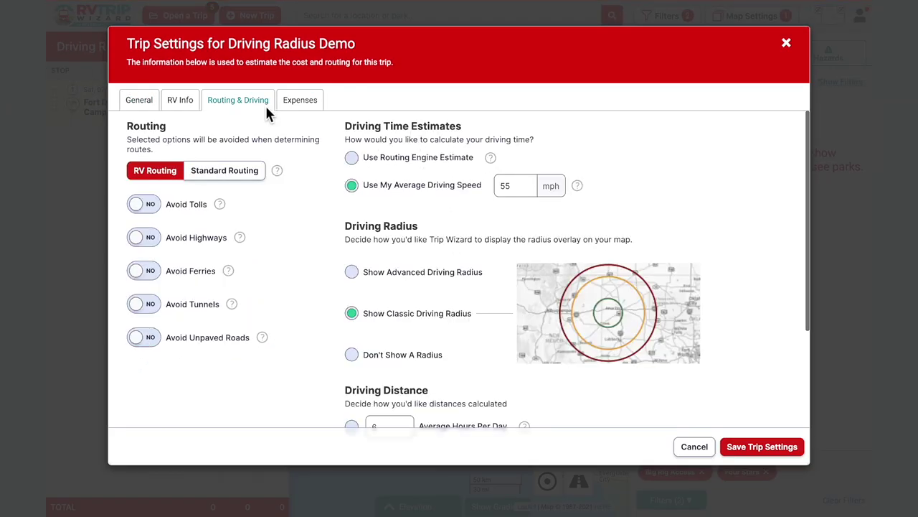
{"action": "left_click", "coordinate": [352, 273]}
{"action": "left_click_drag", "start_coordinate": [807, 323], "coordinate": [809, 433]}
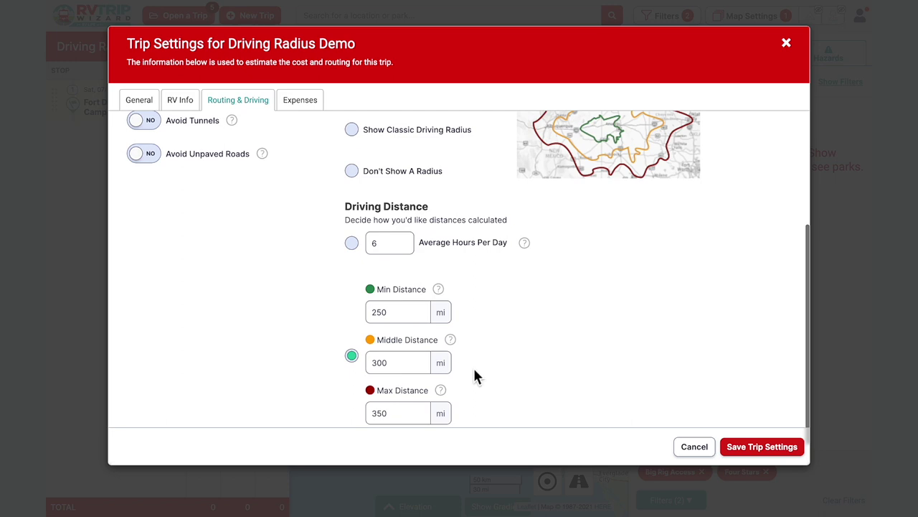
{"action": "left_click", "coordinate": [755, 447]}
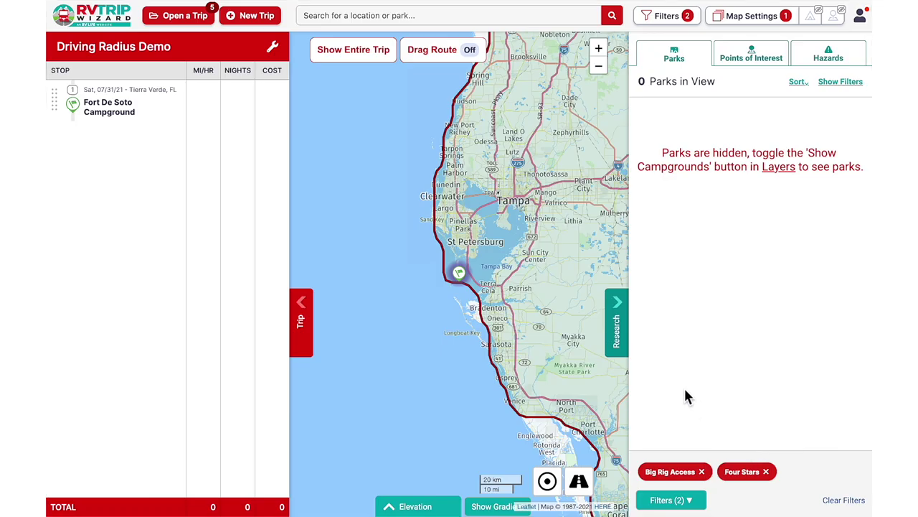
- Hide the Research panel, zoom out one level, and pan north to reveal the radius rings
{"action": "left_click", "coordinate": [617, 337]}
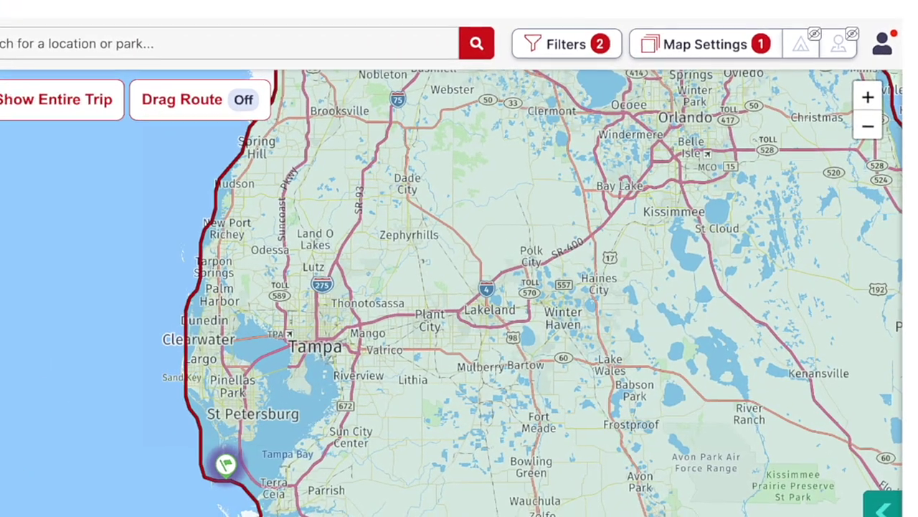
{"action": "left_click", "coordinate": [868, 129]}
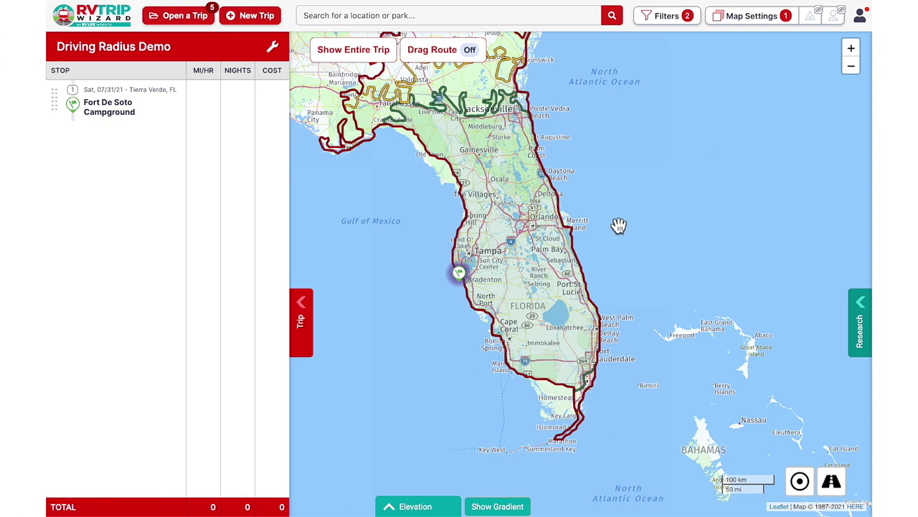
{"action": "left_click_drag", "start_coordinate": [515, 341], "coordinate": [619, 437]}
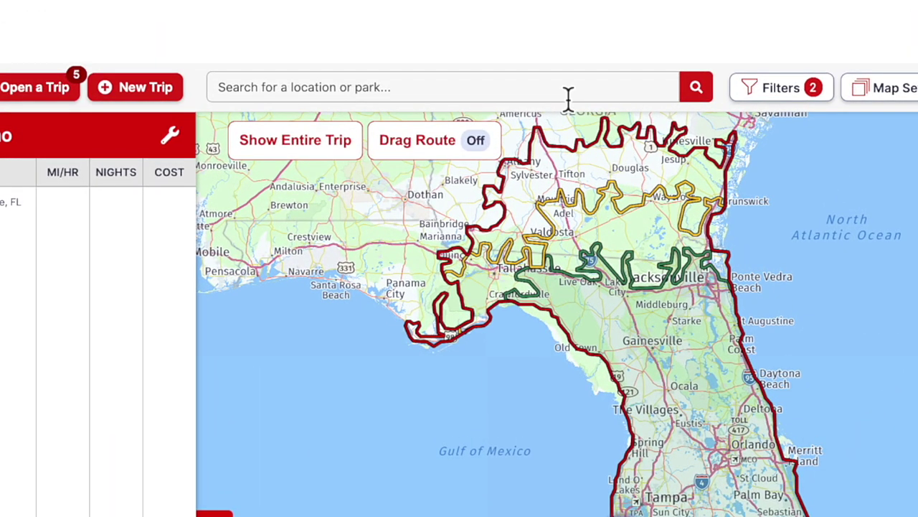
- Search 'Hanna Park' and add Kathryn Abbey Hanna Park as stop 2 for 7 nights
{"action": "left_click", "coordinate": [567, 93]}
{"action": "type", "text": "Hanna Park"}
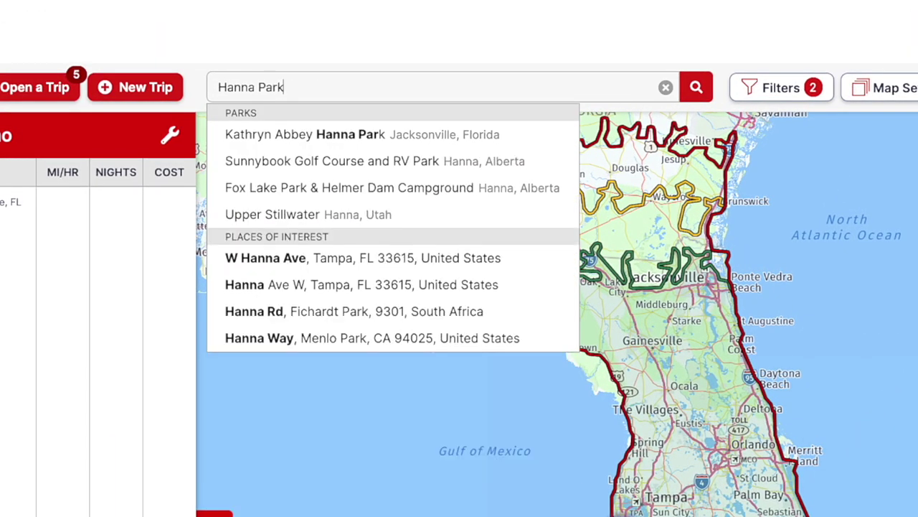
{"action": "left_click", "coordinate": [559, 136]}
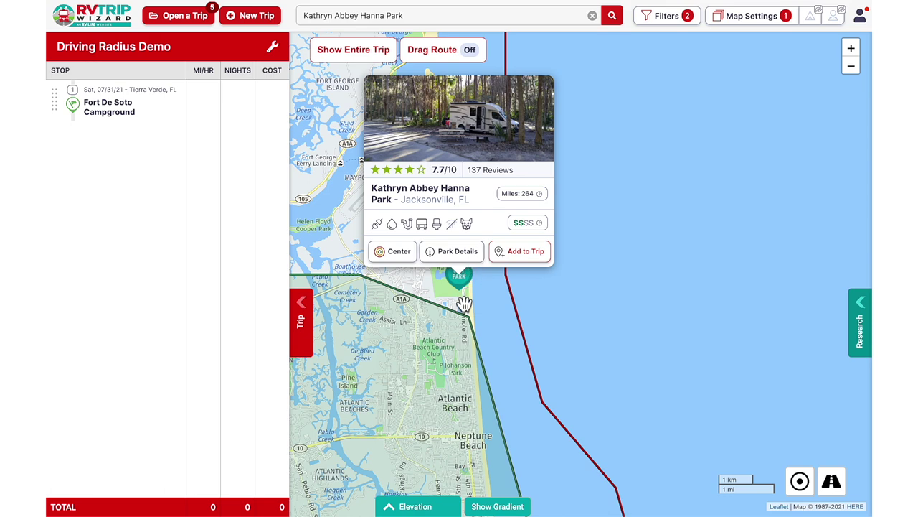
{"action": "left_click_drag", "start_coordinate": [465, 303], "coordinate": [538, 318]}
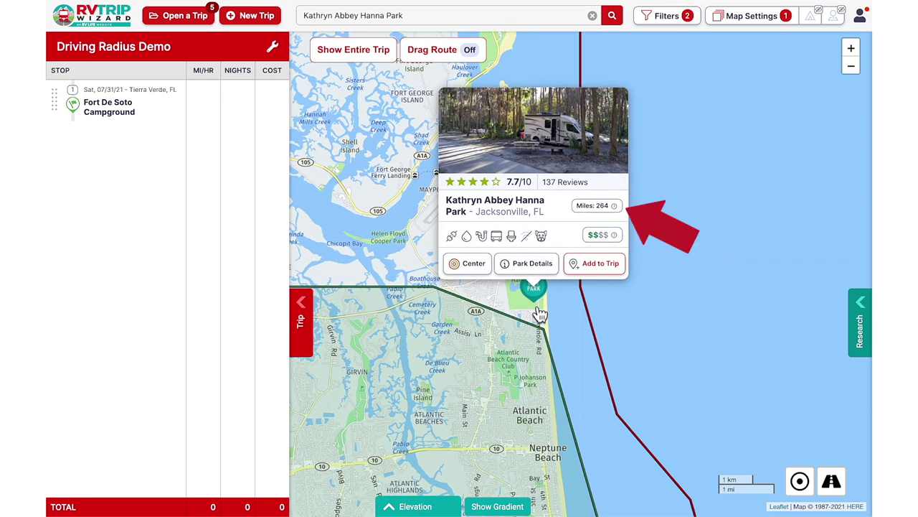
{"action": "left_click", "coordinate": [584, 279]}
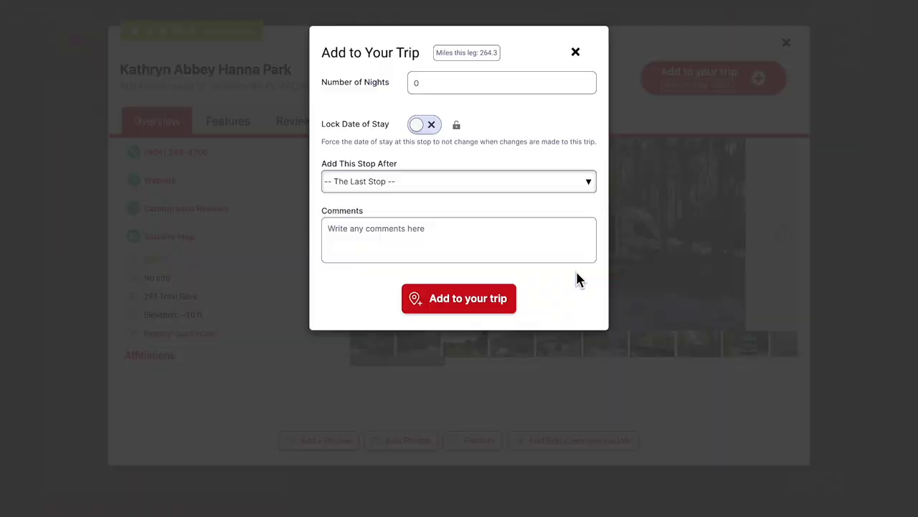
{"action": "left_click", "coordinate": [466, 84]}
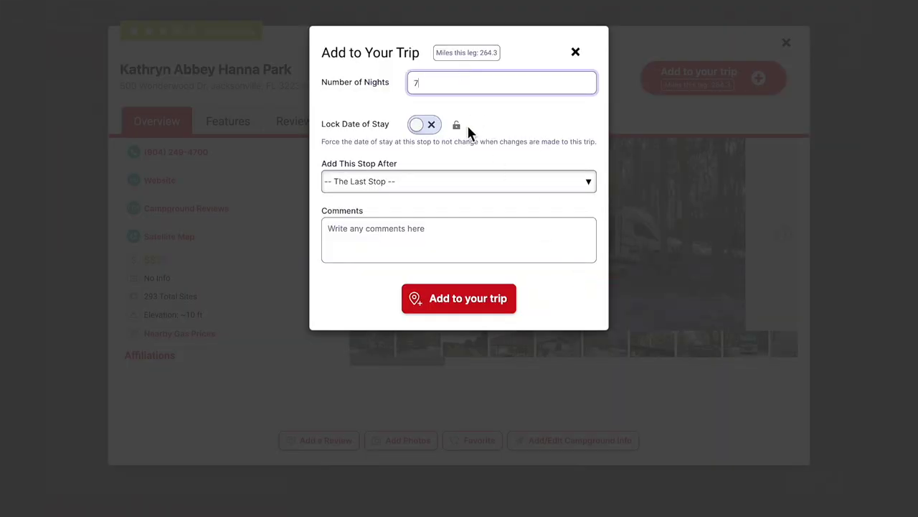
{"action": "left_click", "coordinate": [470, 307]}
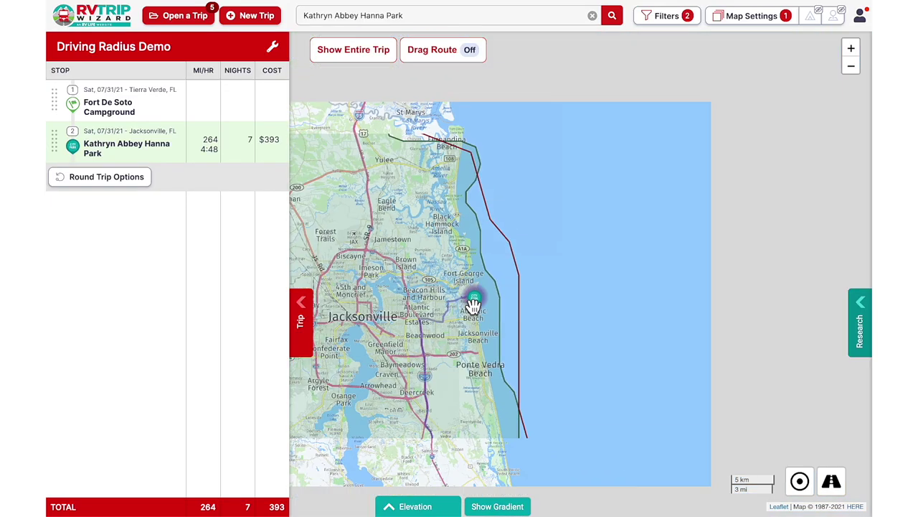
{"action": "scroll", "coordinate": [473, 305], "scroll_direction": "down", "scroll_amount": 5}
{"action": "left_click_drag", "start_coordinate": [472, 306], "coordinate": [650, 385]}
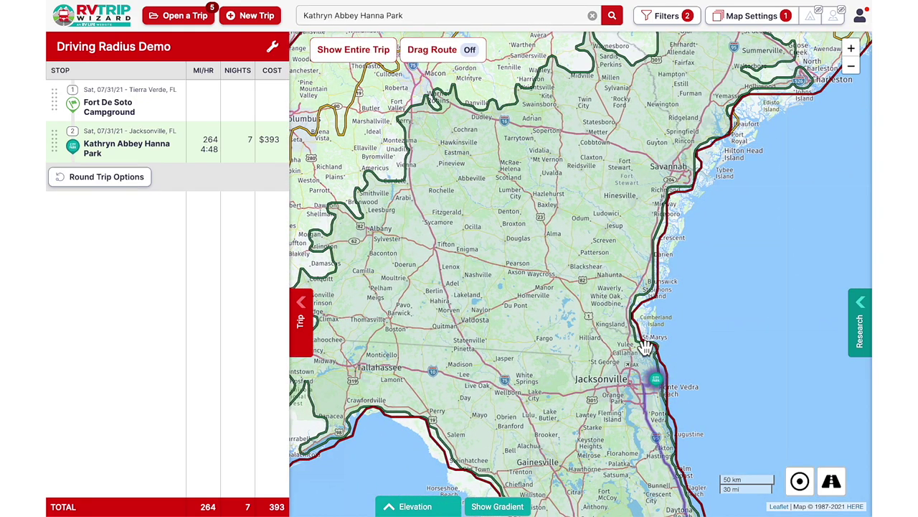
- Zoom out, pan toward the Southeast, then zoom in on central Georgia near Macon and Atlanta
{"action": "scroll", "coordinate": [646, 348], "scroll_direction": "down", "scroll_amount": 2}
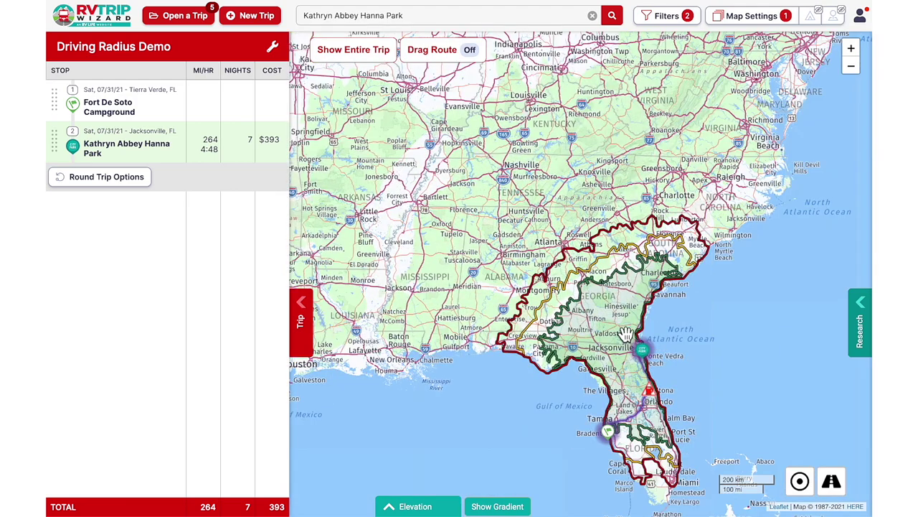
{"action": "left_click_drag", "start_coordinate": [627, 334], "coordinate": [653, 383]}
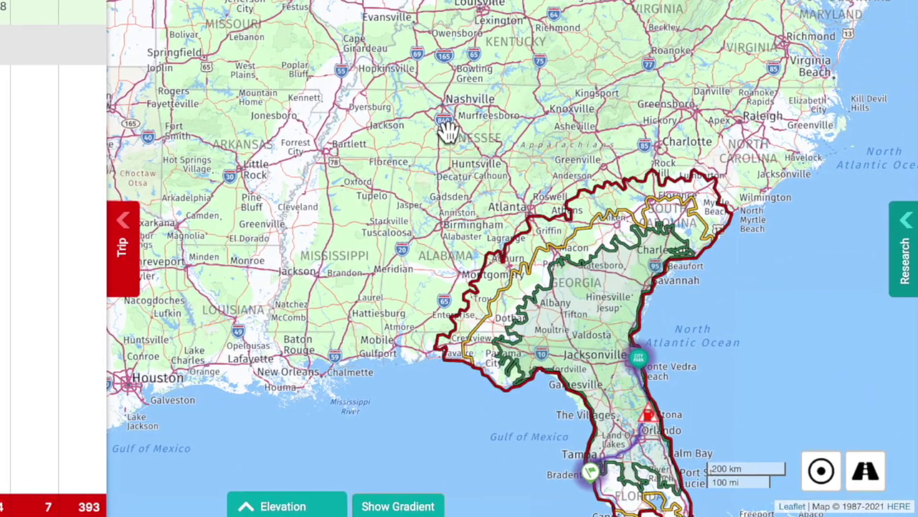
{"action": "scroll", "coordinate": [581, 277], "scroll_direction": "up", "scroll_amount": 2}
{"action": "scroll", "coordinate": [580, 277], "scroll_direction": "up", "scroll_amount": 2}
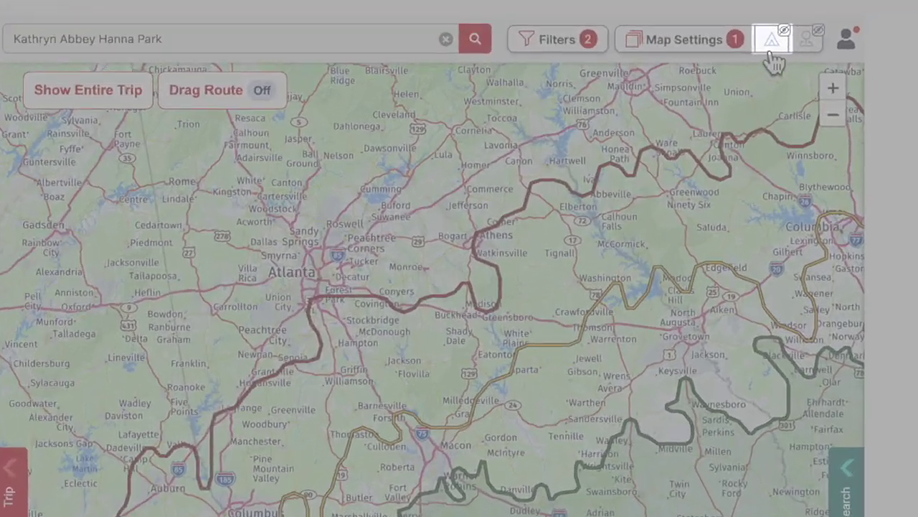
- Turn on campground markers, list parks in view, hide the itinerary, and centre Atlanta
{"action": "left_click", "coordinate": [810, 15]}
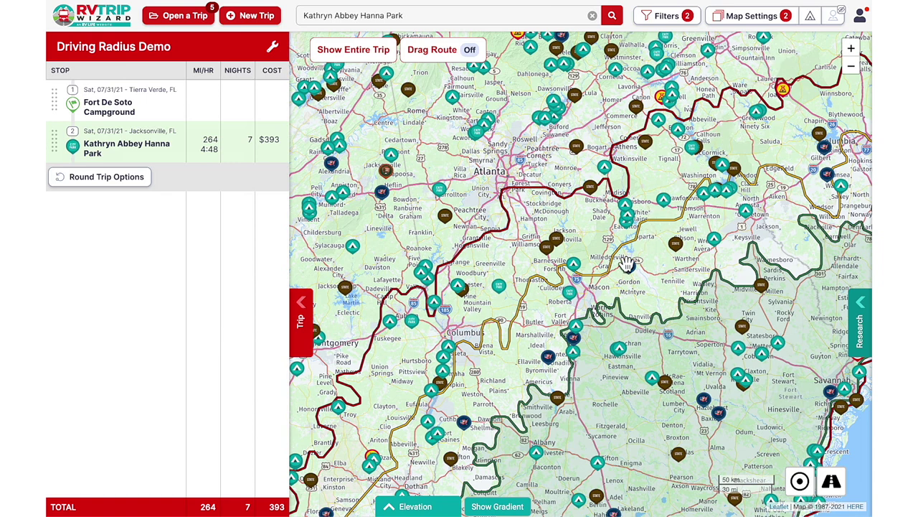
{"action": "left_click", "coordinate": [861, 343]}
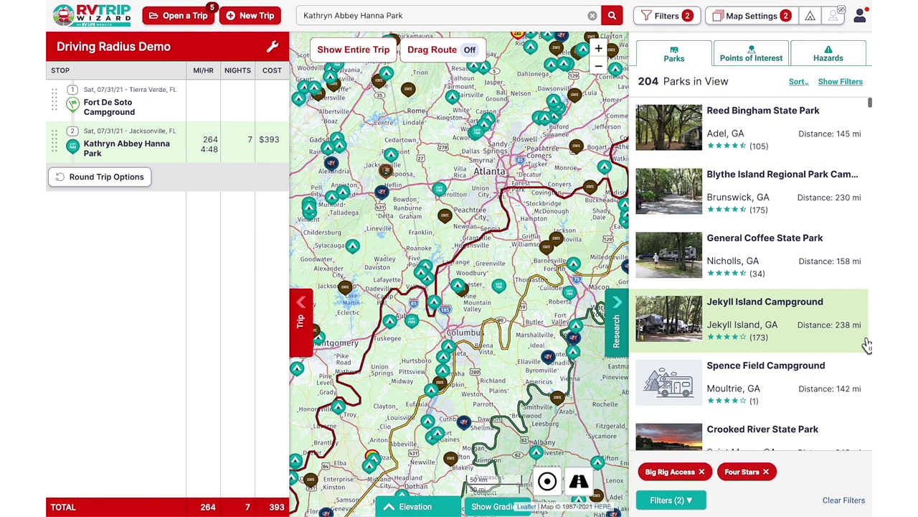
{"action": "left_click", "coordinate": [304, 335]}
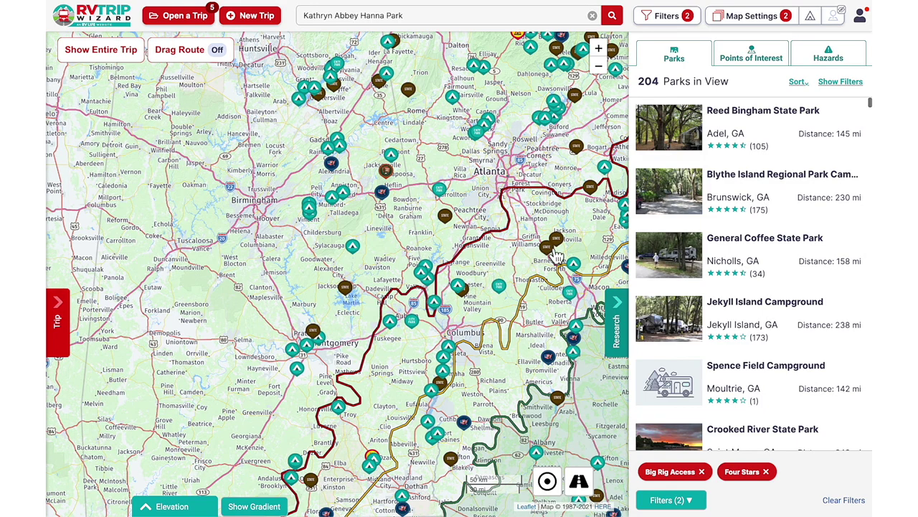
{"action": "left_click_drag", "start_coordinate": [565, 259], "coordinate": [407, 279]}
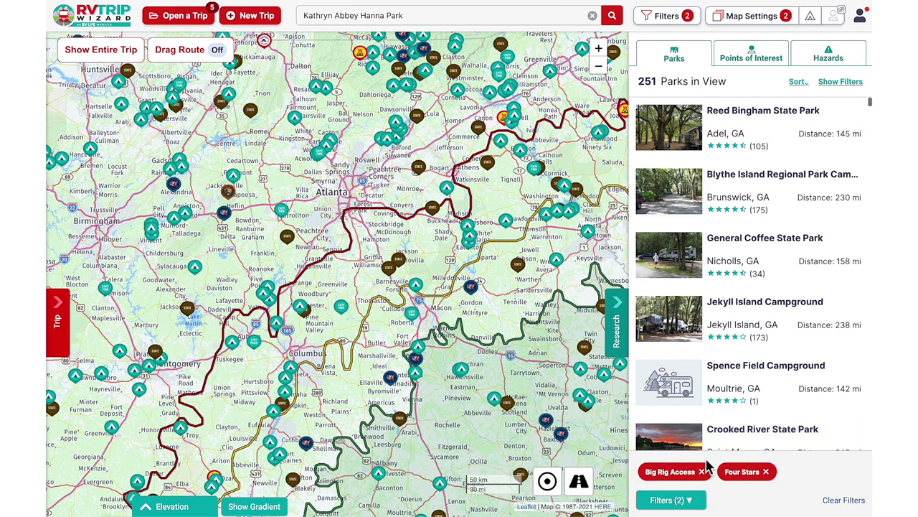
{"action": "left_click", "coordinate": [832, 84]}
{"action": "left_click", "coordinate": [847, 137]}
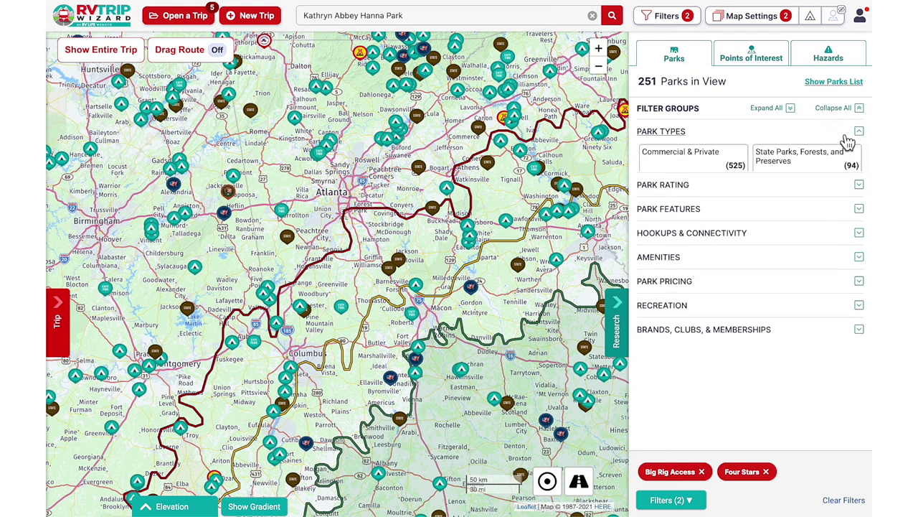
{"action": "left_click", "coordinate": [847, 140]}
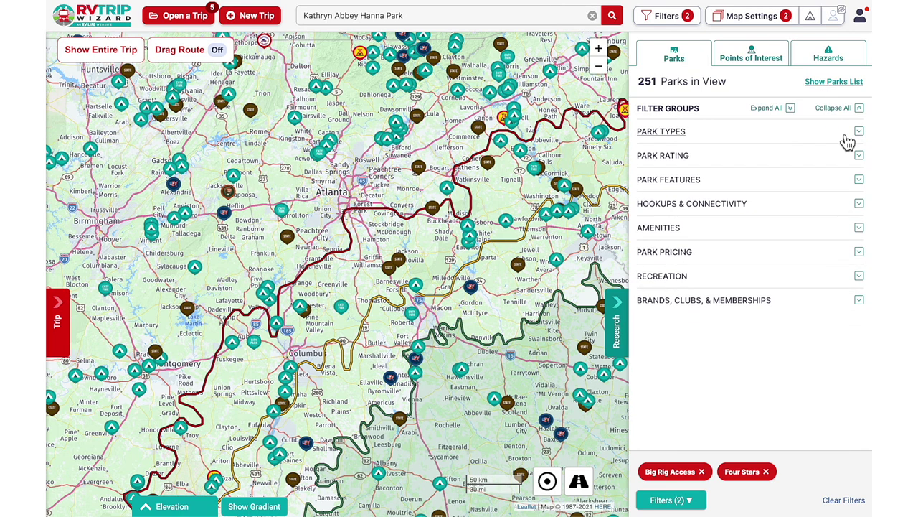
{"action": "left_click", "coordinate": [856, 183]}
{"action": "left_click", "coordinate": [856, 185]}
{"action": "left_click", "coordinate": [832, 88]}
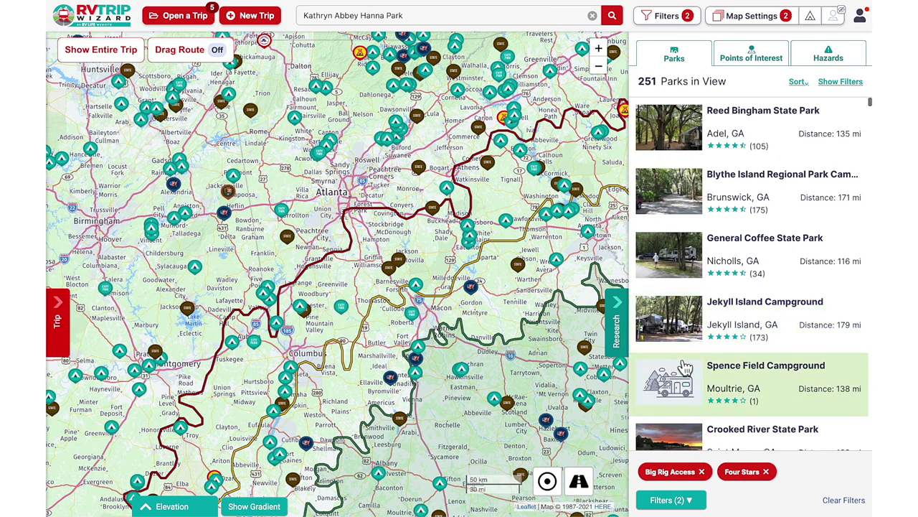
- Zoom in near Jackson, GA and add High Falls State Park as a 7-night stop
{"action": "scroll", "coordinate": [393, 280], "scroll_direction": "up", "scroll_amount": 1}
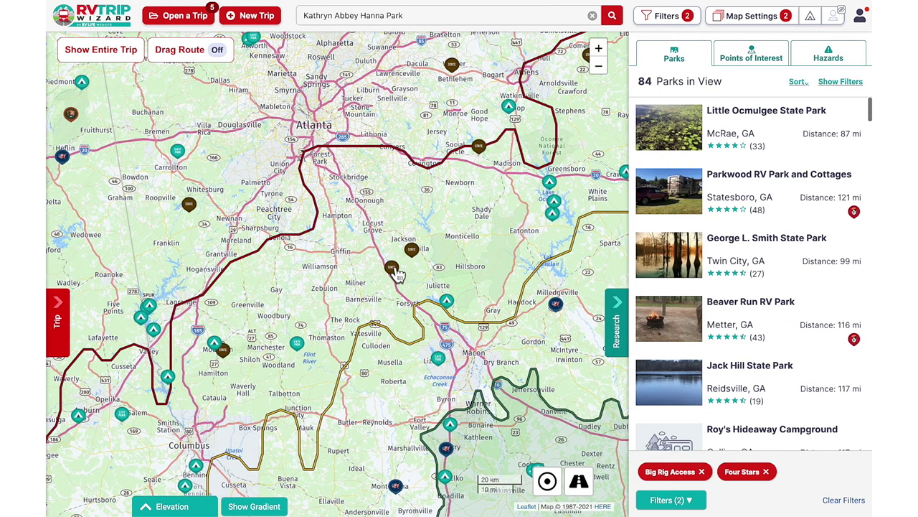
{"action": "scroll", "coordinate": [402, 273], "scroll_direction": "up", "scroll_amount": 1}
{"action": "left_click", "coordinate": [390, 290]}
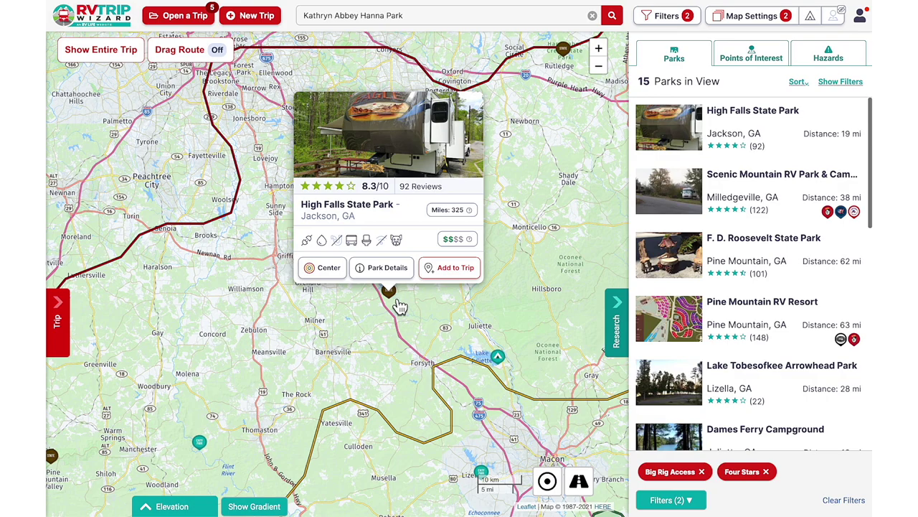
{"action": "left_click", "coordinate": [444, 276]}
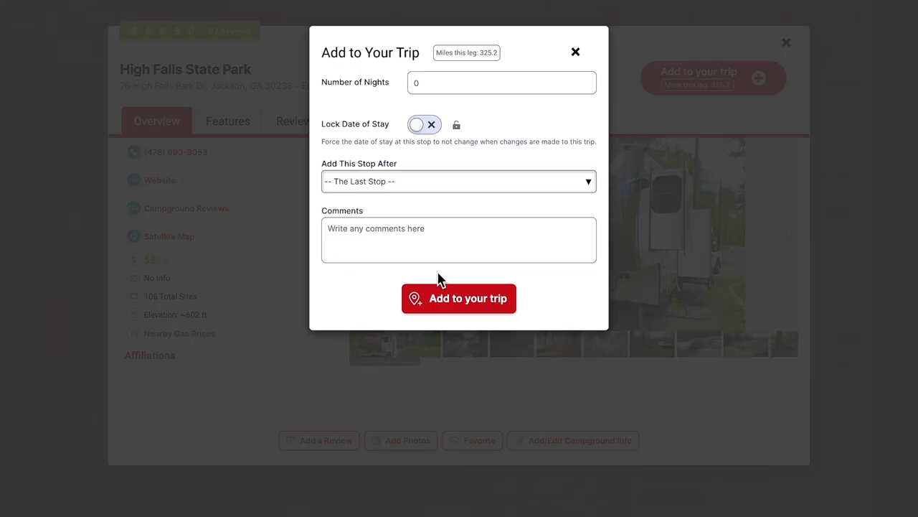
{"action": "left_click", "coordinate": [432, 87]}
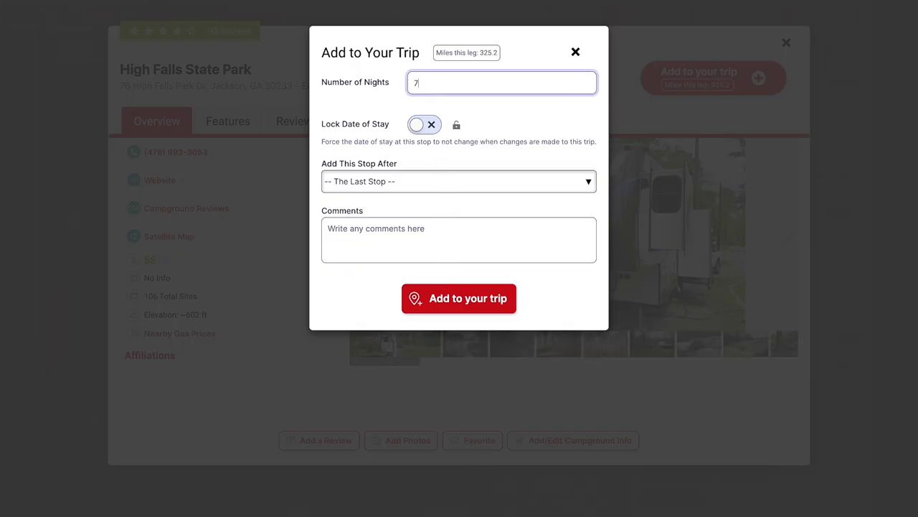
{"action": "left_click", "coordinate": [455, 301]}
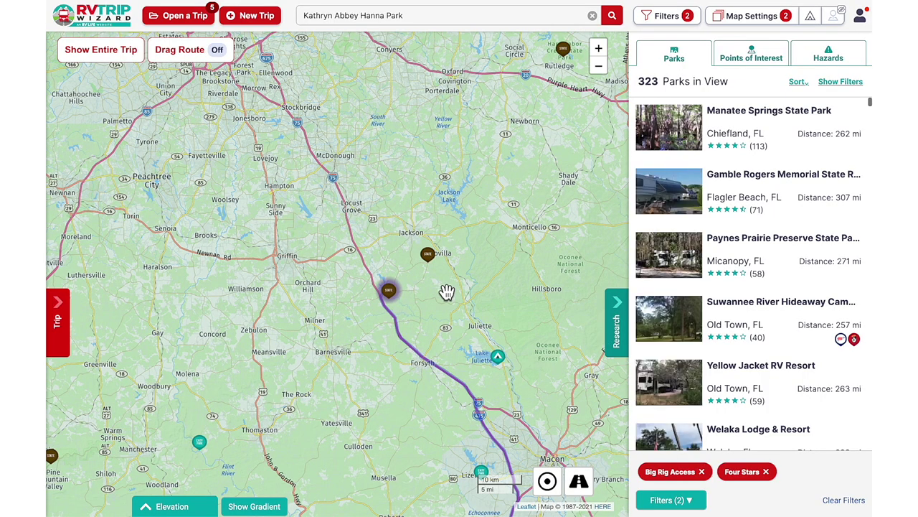
- Pan around central Georgia and preview High Falls State Park and a nearby fuel station
{"action": "scroll", "coordinate": [446, 291], "scroll_direction": "down", "scroll_amount": 3}
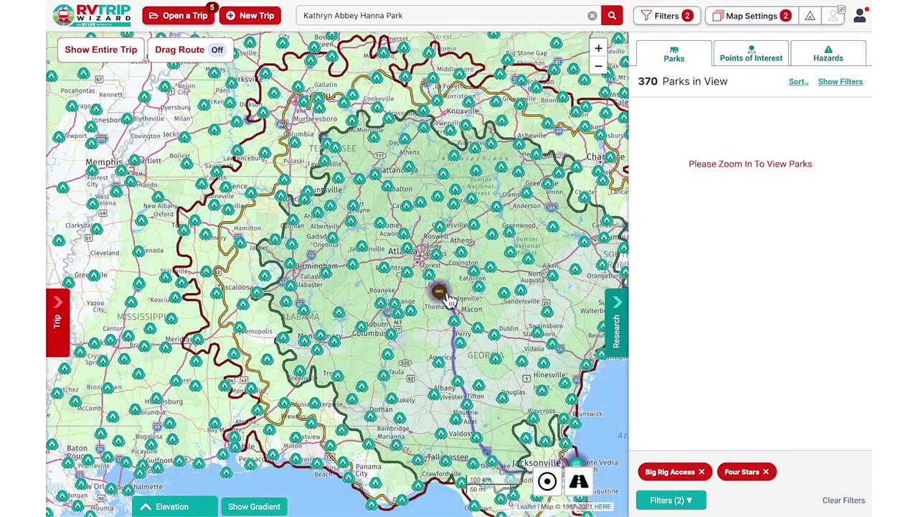
{"action": "left_click_drag", "start_coordinate": [502, 406], "coordinate": [452, 391]}
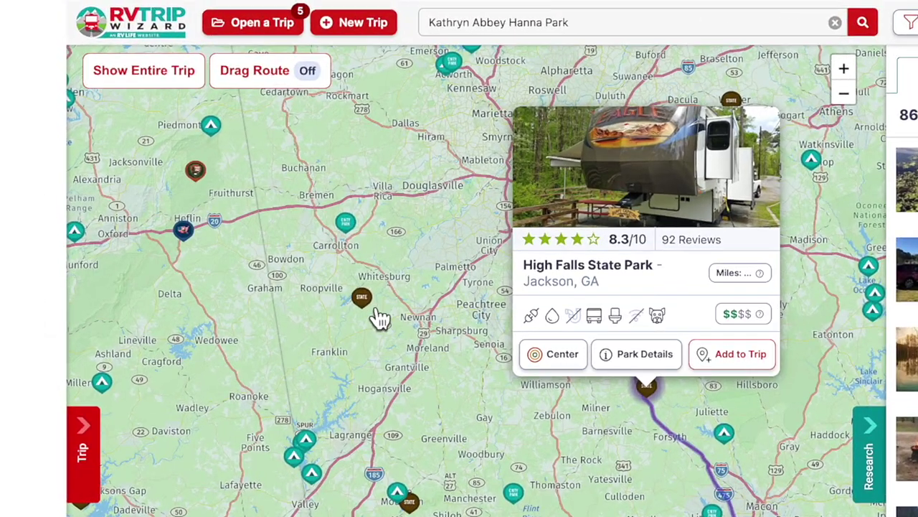
{"action": "left_click", "coordinate": [257, 231]}
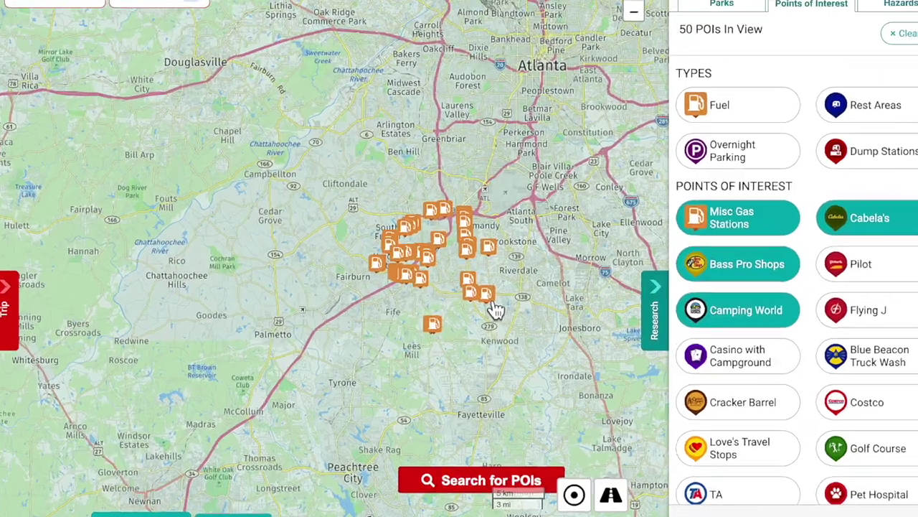
{"action": "left_click", "coordinate": [477, 316]}
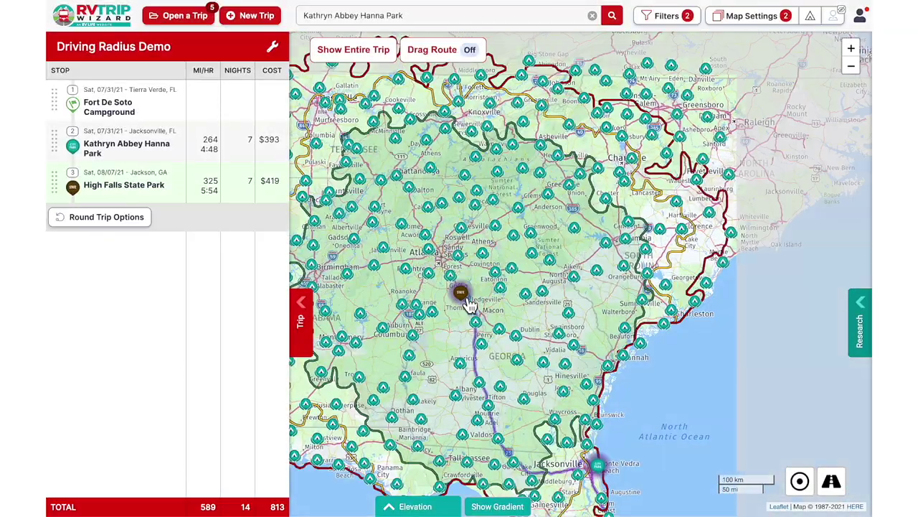
- Zoom to Nashville and add Nashville KOA Resort as stop 4 of the trip
{"action": "left_click_drag", "start_coordinate": [465, 300], "coordinate": [591, 373]}
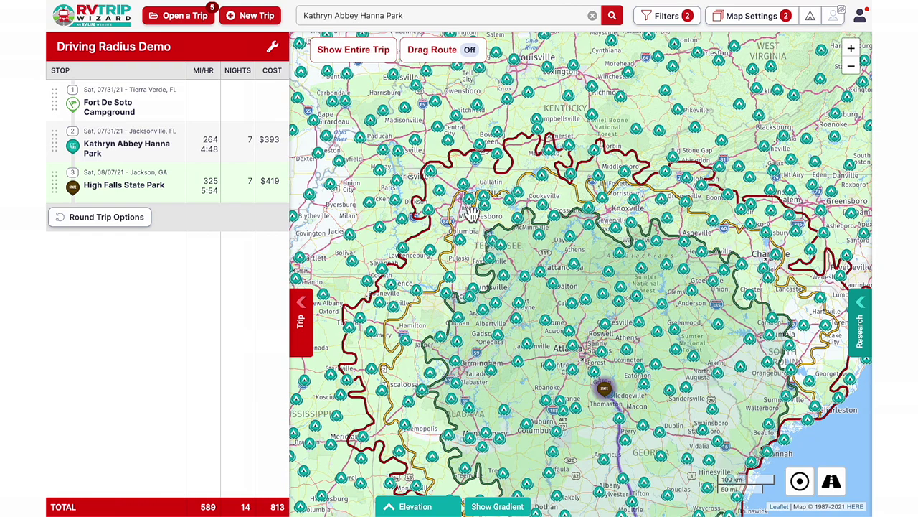
{"action": "scroll", "coordinate": [470, 213], "scroll_direction": "up", "scroll_amount": 2}
{"action": "scroll", "coordinate": [470, 214], "scroll_direction": "up", "scroll_amount": 2}
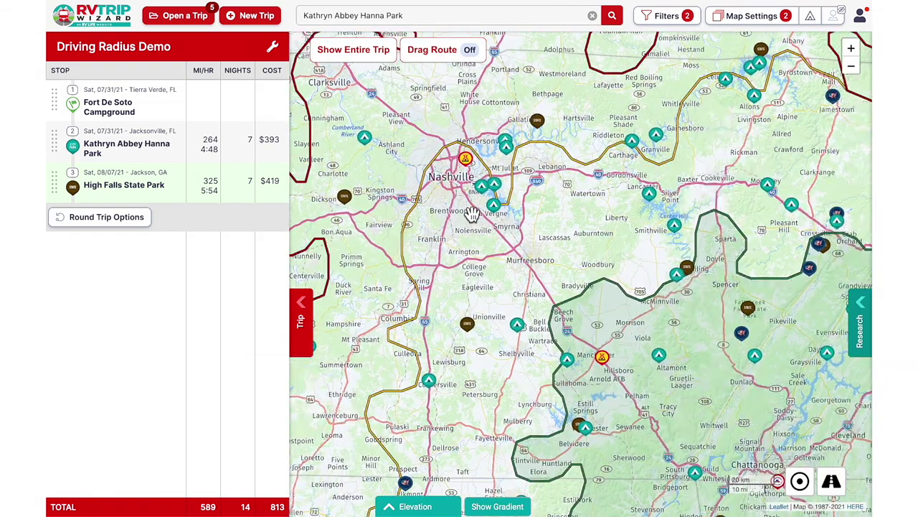
{"action": "left_click", "coordinate": [473, 175]}
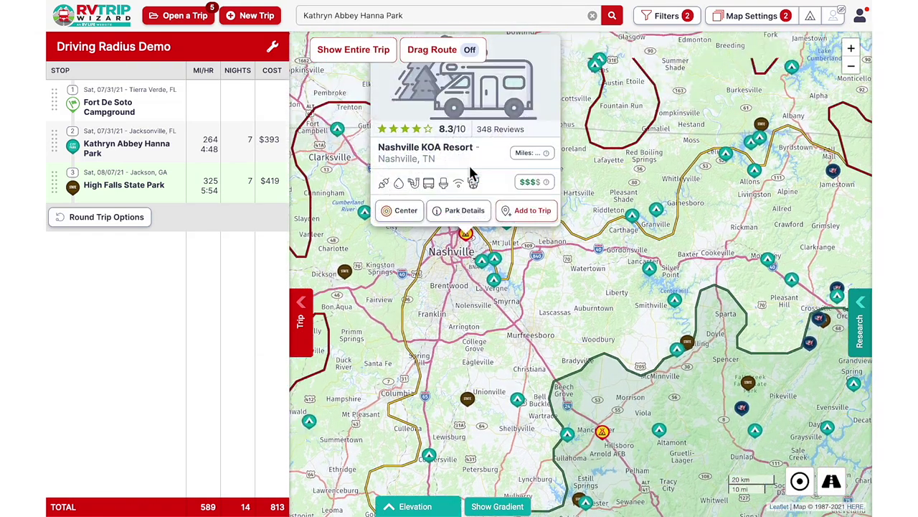
{"action": "left_click", "coordinate": [527, 212]}
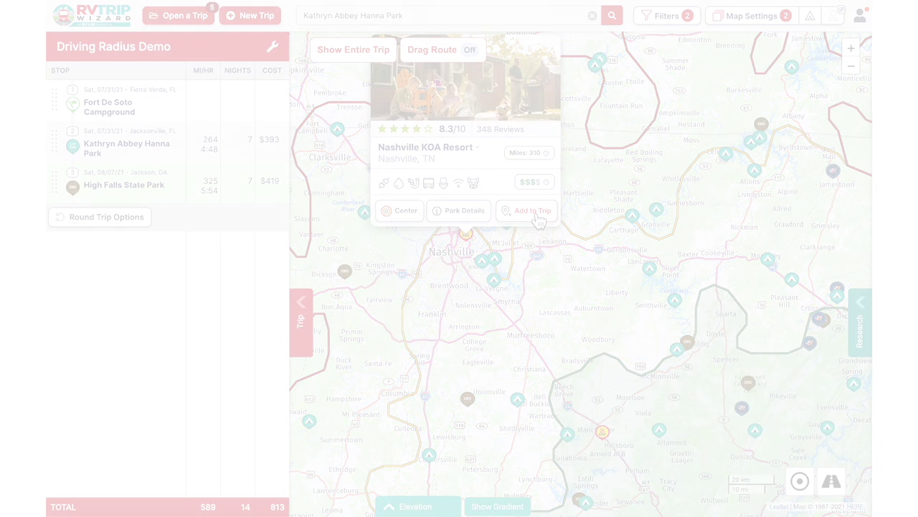
{"action": "left_click", "coordinate": [273, 49]}
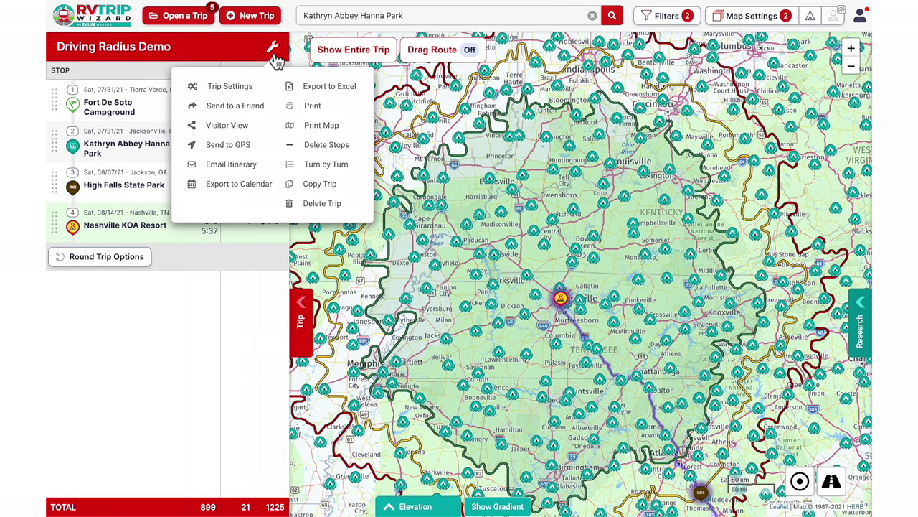
- Set the driving distances to Min 5, Middle 10 and Max 25 mi and save
{"action": "left_click", "coordinate": [262, 89]}
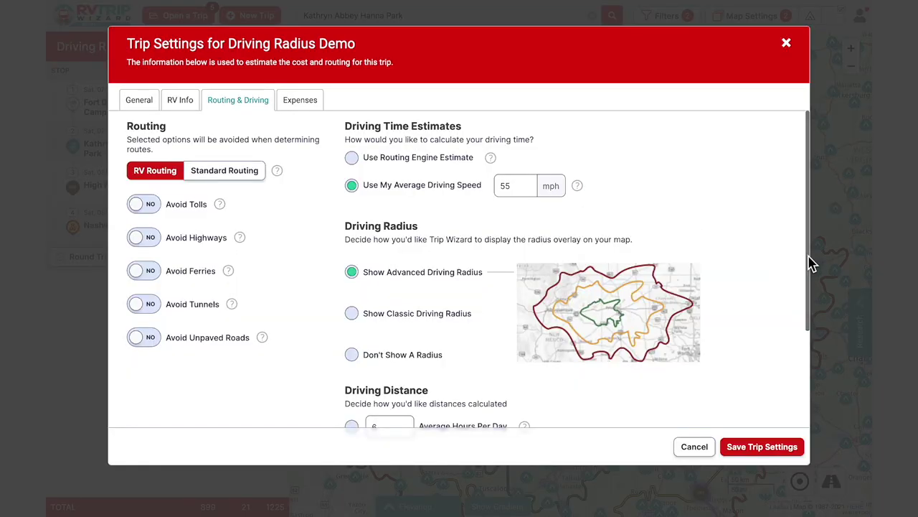
{"action": "left_click_drag", "start_coordinate": [811, 264], "coordinate": [800, 396]}
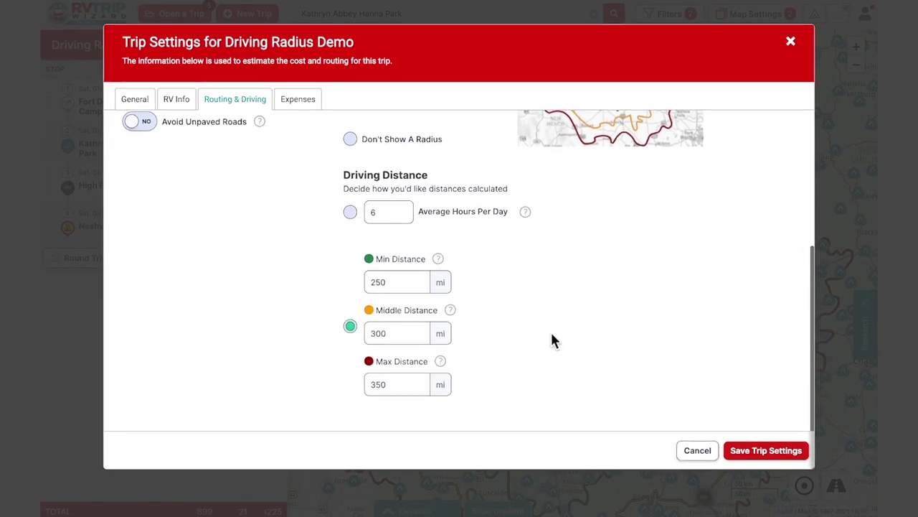
{"action": "left_click_drag", "start_coordinate": [401, 287], "coordinate": [371, 285]}
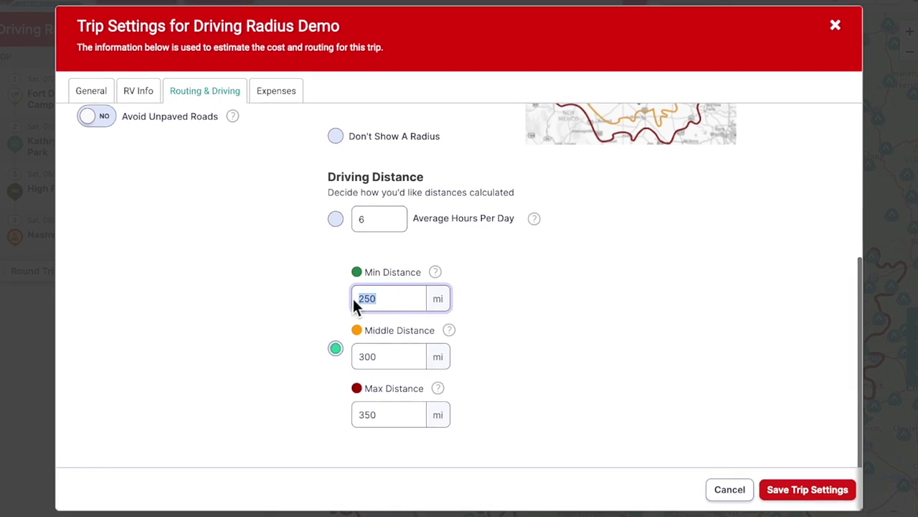
{"action": "type", "text": "5"}
{"action": "left_click", "coordinate": [409, 415]}
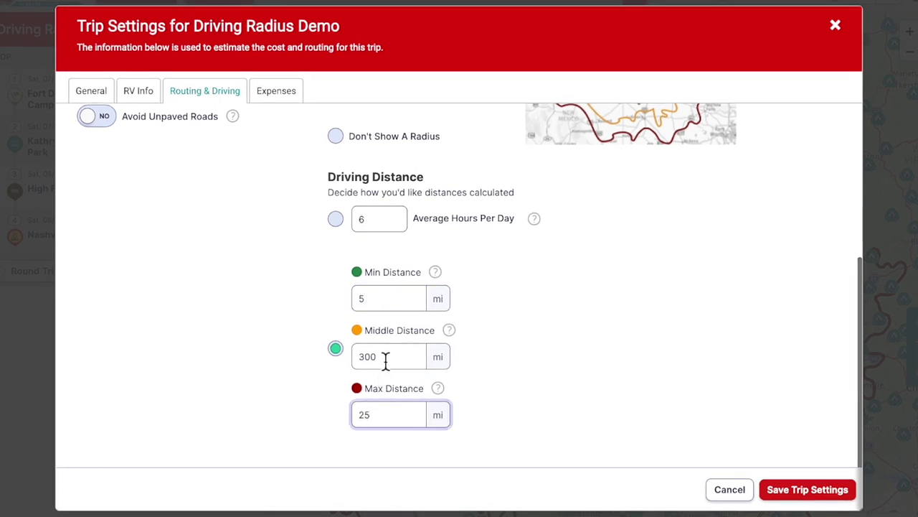
{"action": "left_click_drag", "start_coordinate": [385, 361], "coordinate": [354, 362]}
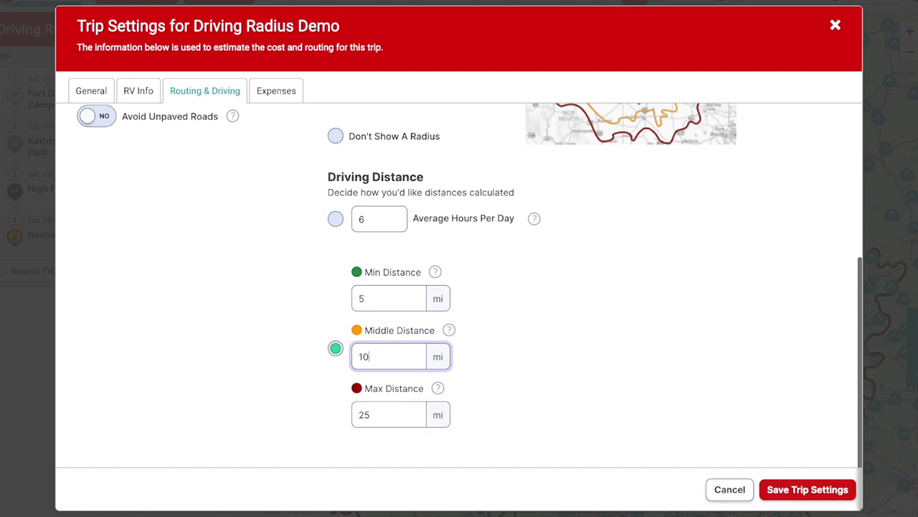
{"action": "left_click", "coordinate": [787, 488]}
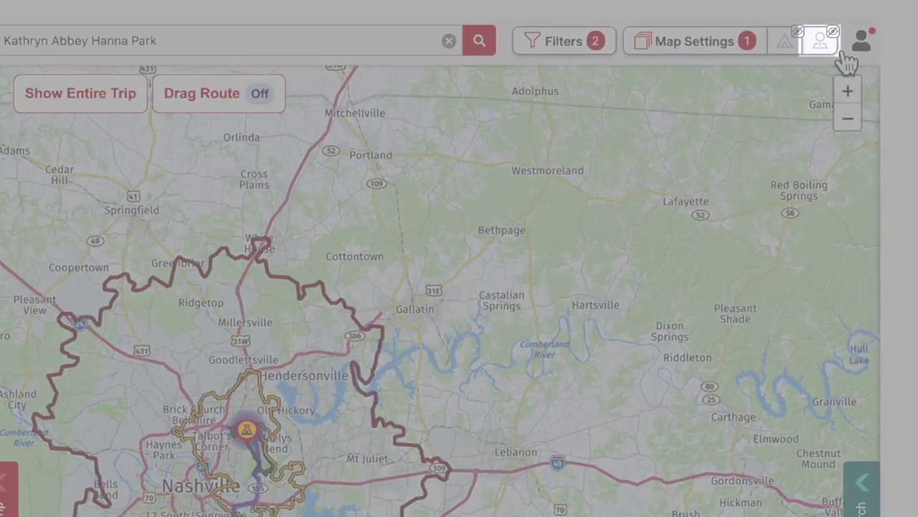
- Show amusement parks, aquariums, and grocery stores and supermarkets as map points of interest
{"action": "left_click", "coordinate": [833, 15]}
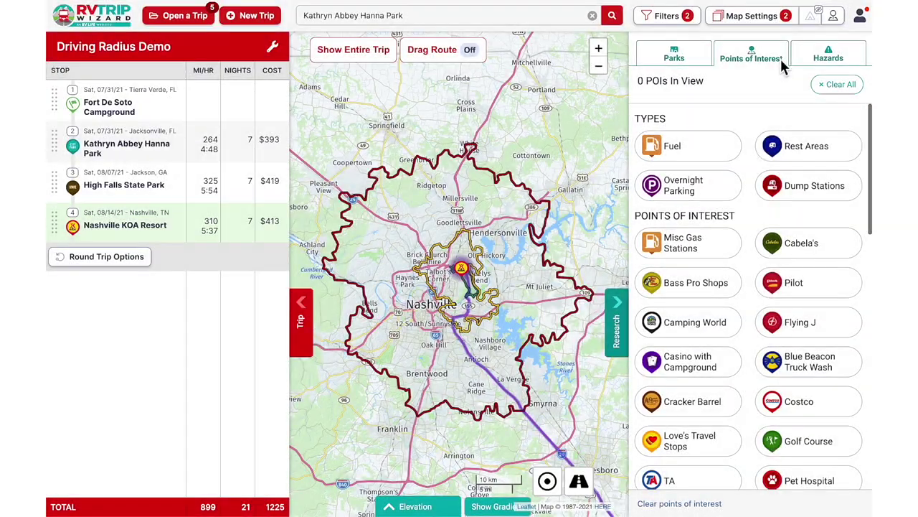
{"action": "scroll", "coordinate": [868, 136], "scroll_direction": "down", "scroll_amount": 10}
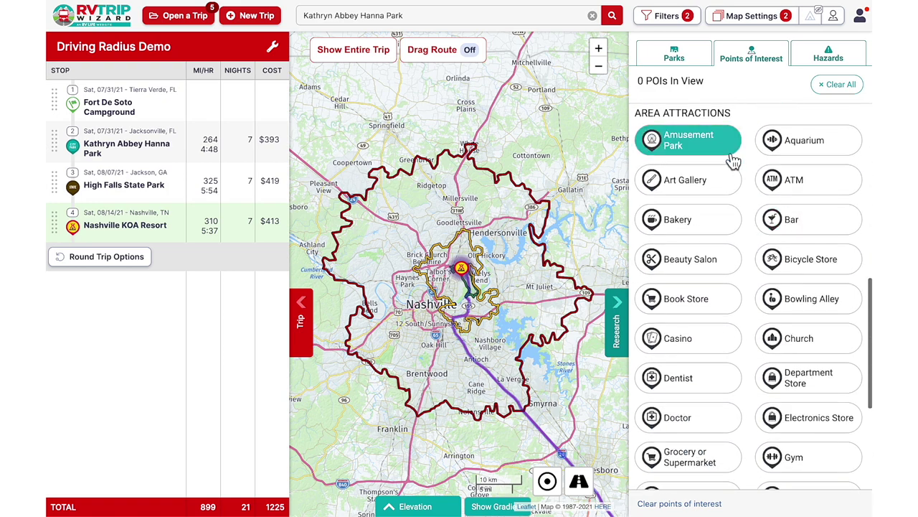
{"action": "left_click", "coordinate": [732, 152]}
{"action": "left_click", "coordinate": [777, 159]}
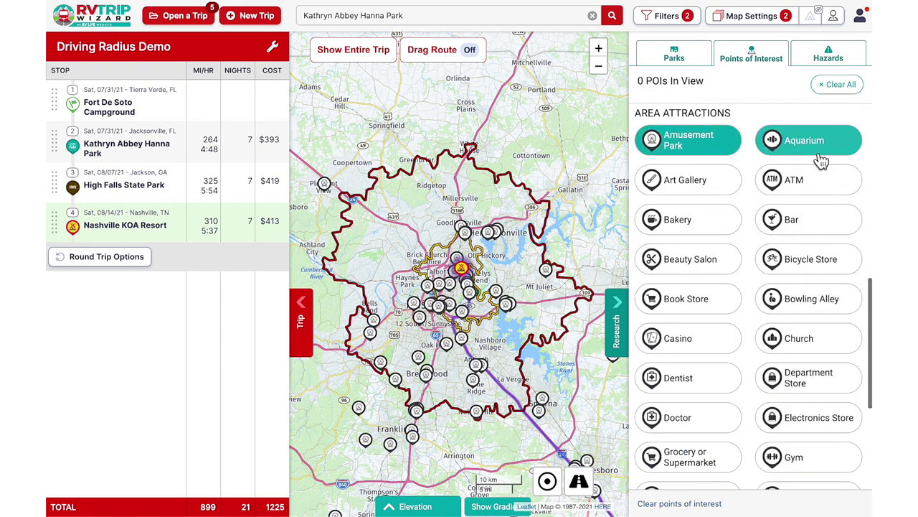
{"action": "left_click", "coordinate": [739, 463]}
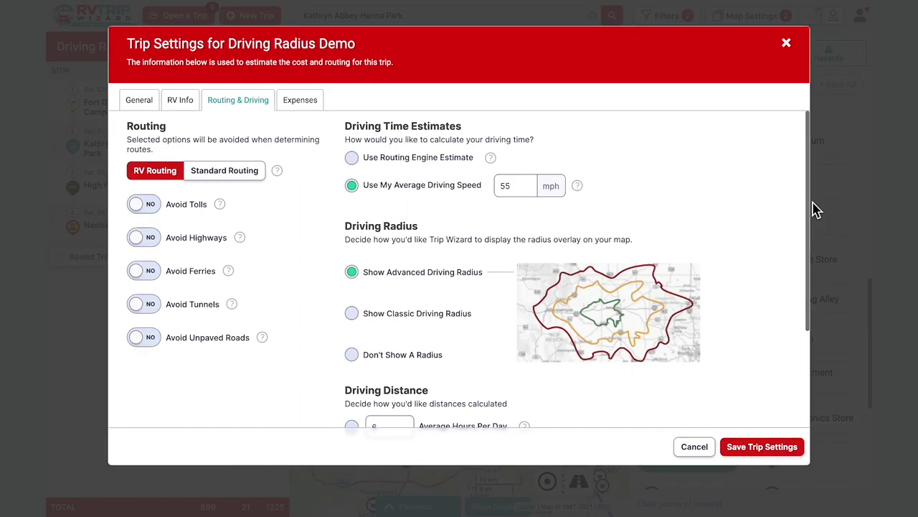
- Set Min, Middle and Max driving radius distances to 120 mi, then show rest areas on the map
{"action": "scroll", "coordinate": [804, 226], "scroll_direction": "down", "scroll_amount": 1}
{"action": "left_click_drag", "start_coordinate": [815, 232], "coordinate": [819, 368]}
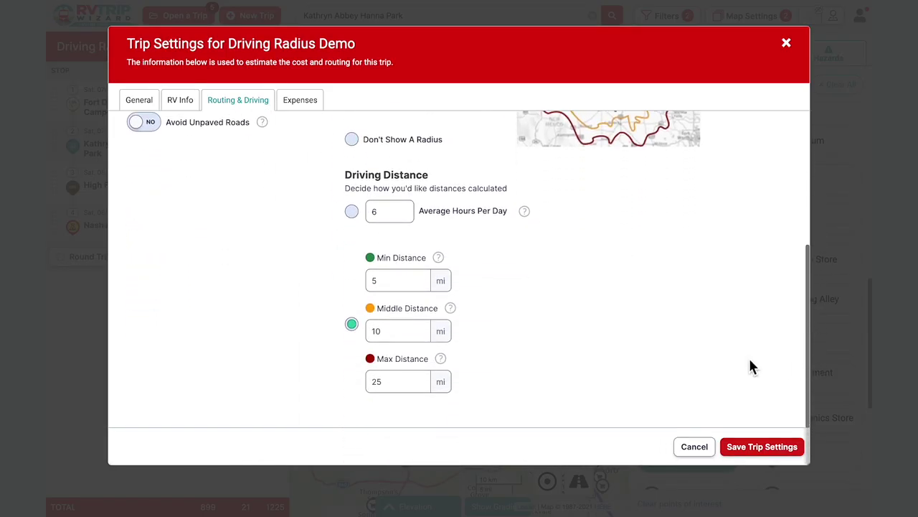
{"action": "double_click", "coordinate": [369, 280]}
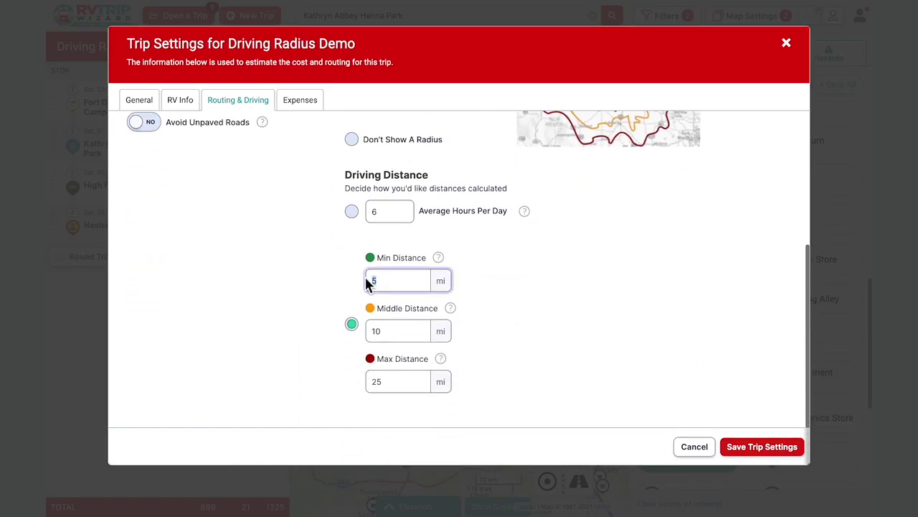
{"action": "left_click", "coordinate": [394, 333]}
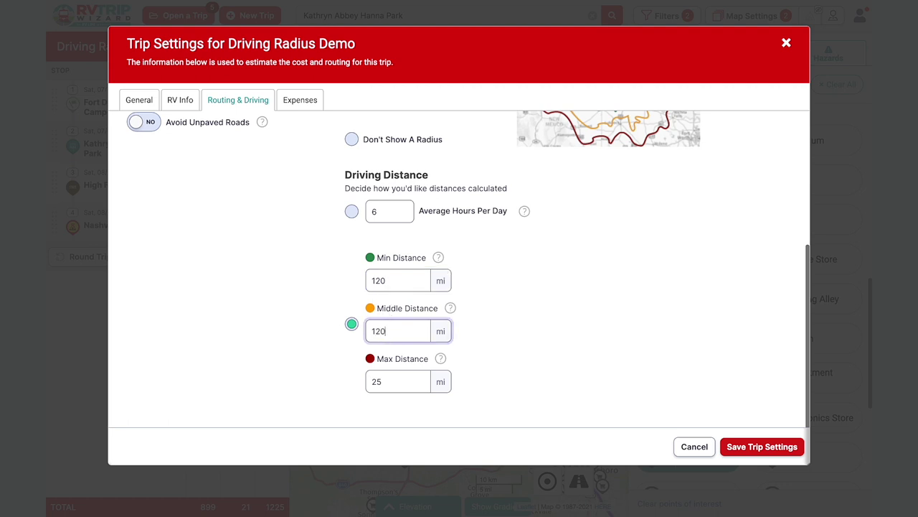
{"action": "left_click", "coordinate": [406, 385]}
{"action": "type", "text": "120"}
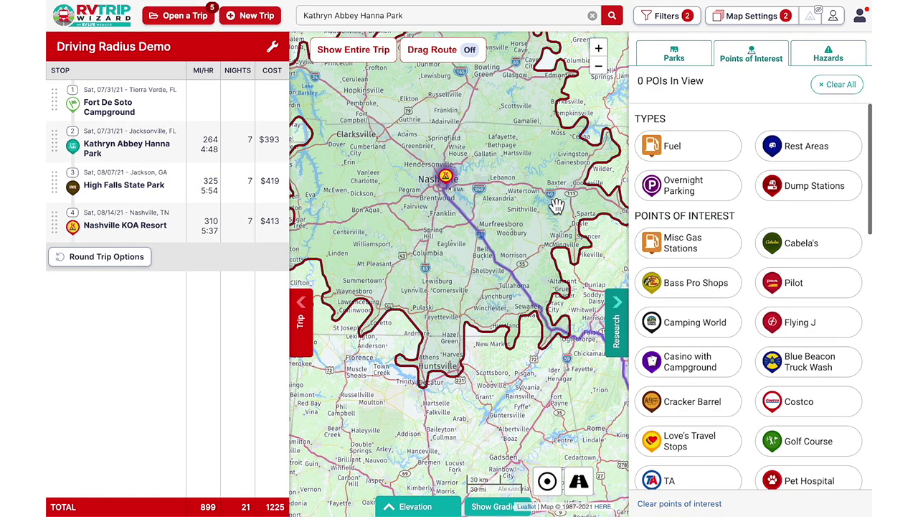
{"action": "left_click", "coordinate": [772, 152]}
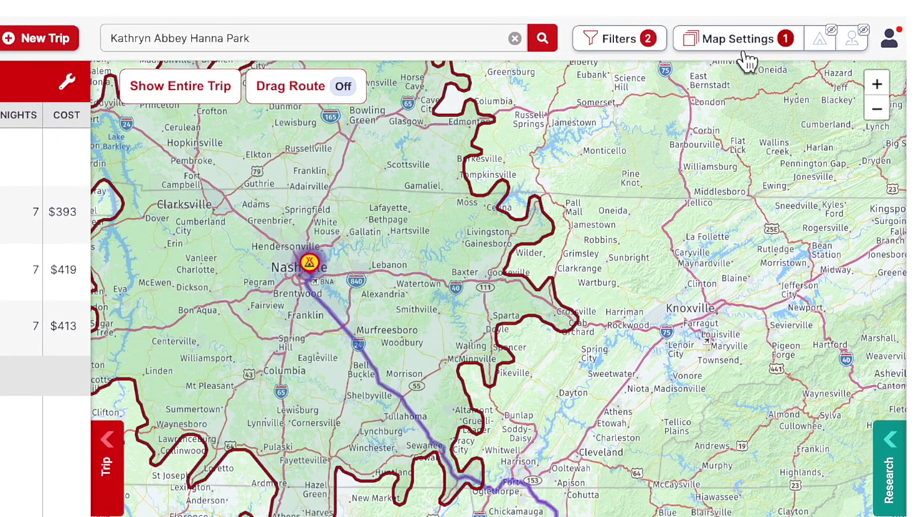
- Switch off Show Driving Radius in Map Settings and close the panel
{"action": "left_click", "coordinate": [753, 18]}
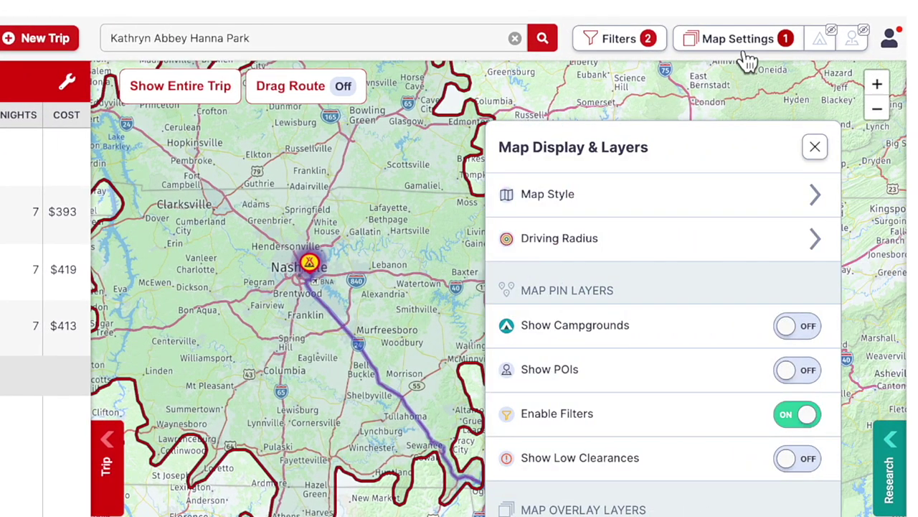
{"action": "left_click", "coordinate": [813, 257]}
{"action": "left_click", "coordinate": [809, 199]}
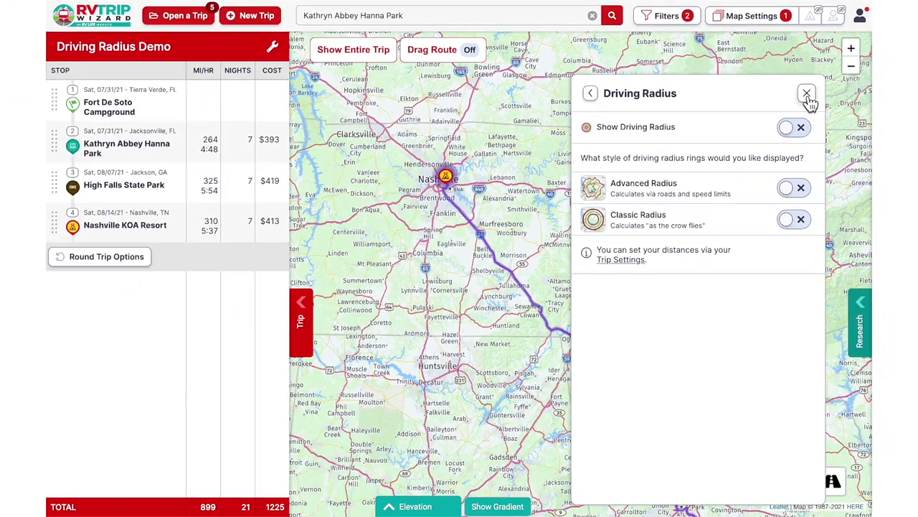
{"action": "left_click", "coordinate": [815, 146]}
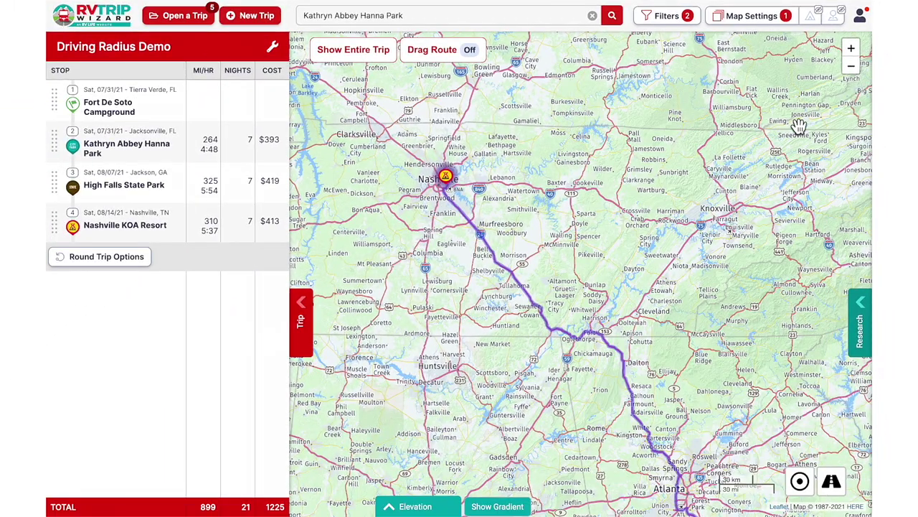
- Zoom out and pan the map to show the whole Tampa-to-Nashville route
{"action": "scroll", "coordinate": [793, 121], "scroll_direction": "down", "scroll_amount": 1}
{"action": "scroll", "coordinate": [782, 140], "scroll_direction": "down", "scroll_amount": 1}
{"action": "left_click_drag", "start_coordinate": [782, 139], "coordinate": [586, 147]}
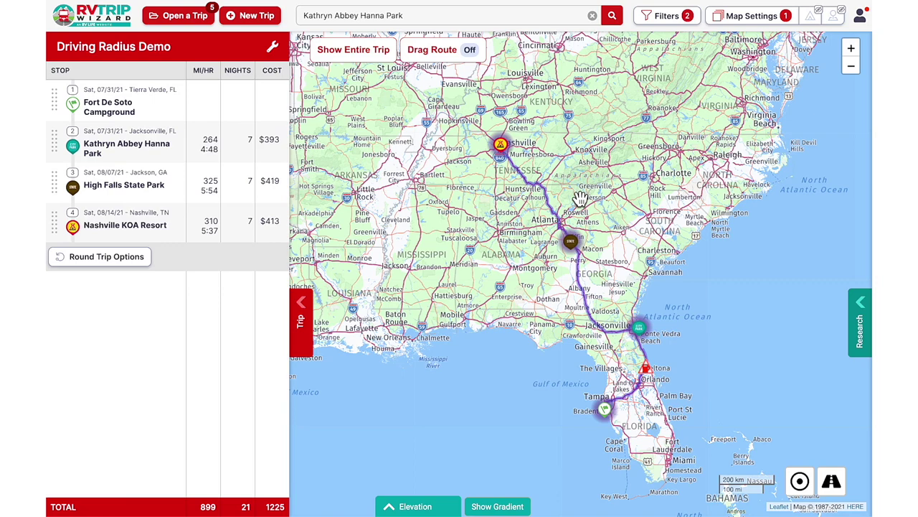